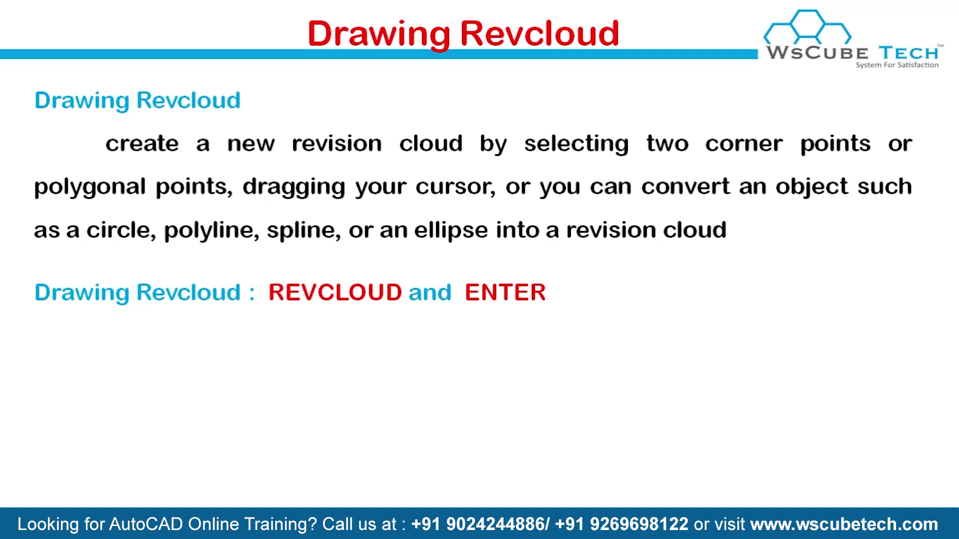
# Switch from the PowerPoint slide show back to the AutoCAD 2019 window
pyautogui.hotkey('alt', 'Tab')
pyautogui.hotkey('alt', 'Tab')
pyautogui.hotkey('alt', 'Tab')
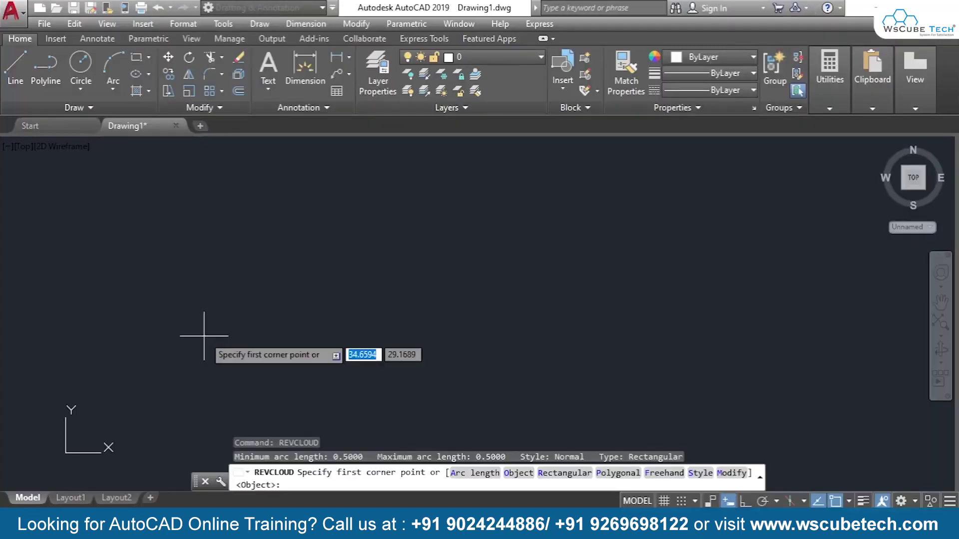
# Set drawing length units to Architectural with 0'-0 1/4" precision via the UN dialog
pyautogui.write('un')
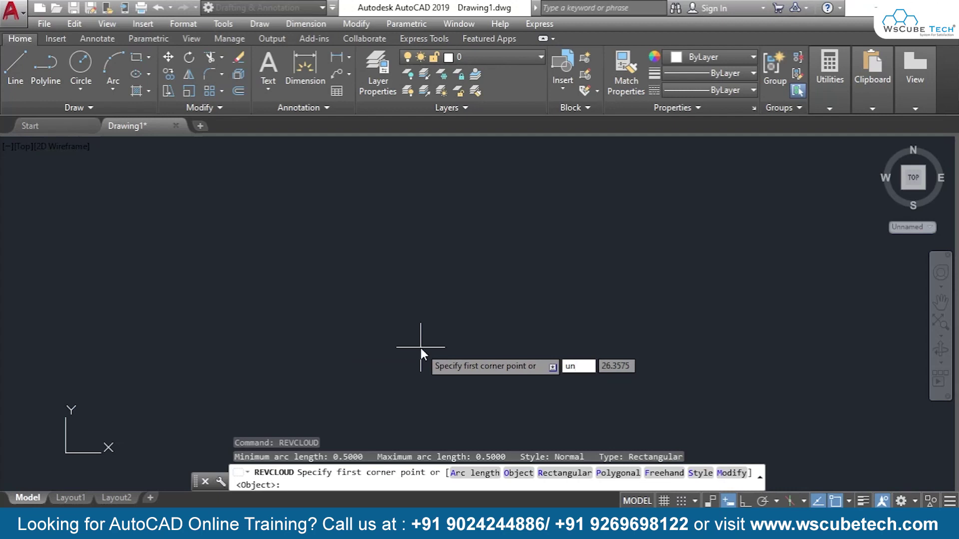
pyautogui.press('Escape')
pyautogui.write('un')
pyautogui.press('Return')
pyautogui.click(439, 164)
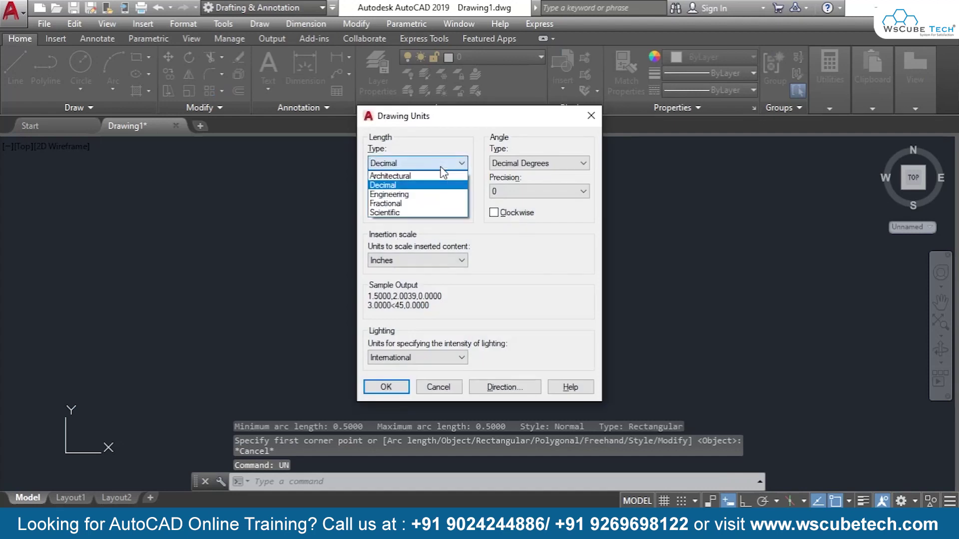
pyautogui.click(421, 173)
pyautogui.click(426, 195)
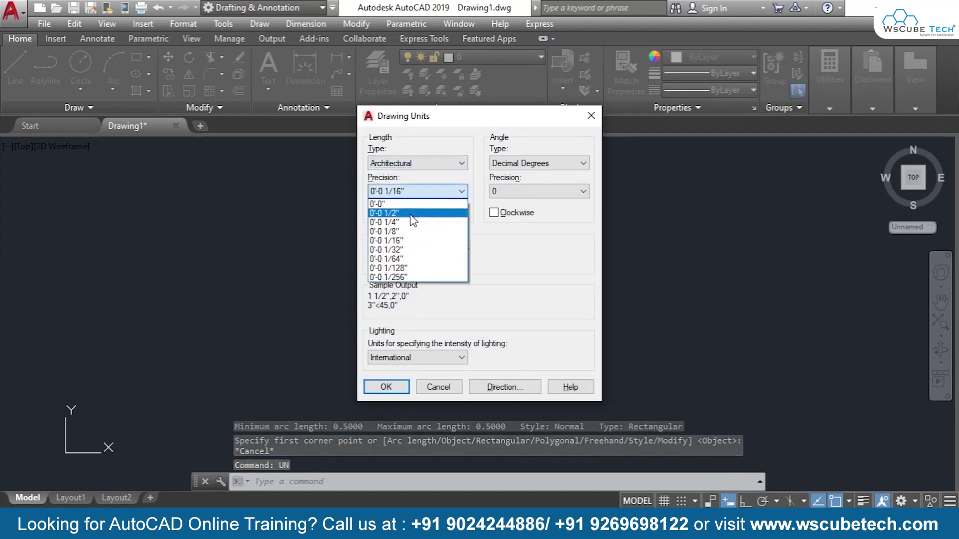
pyautogui.click(407, 219)
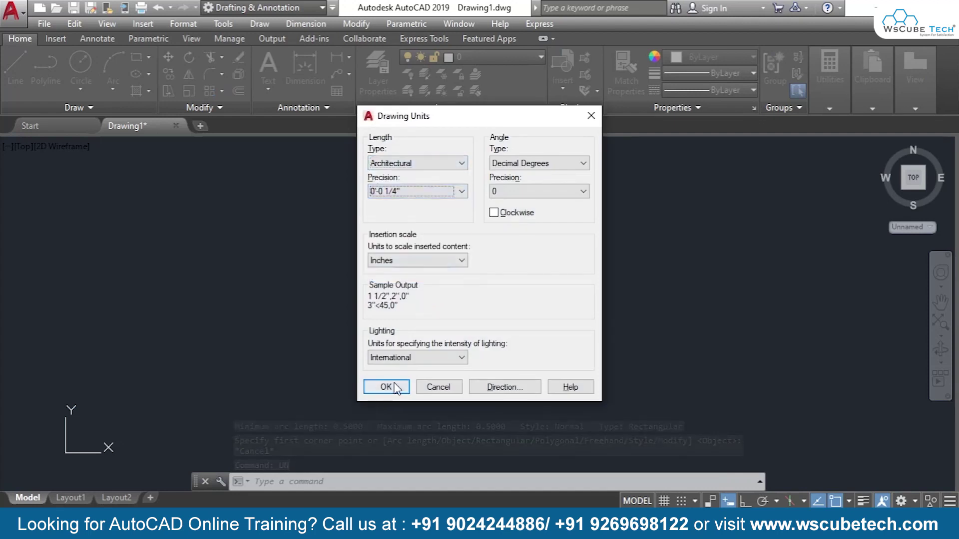
pyautogui.click(379, 392)
# Clear leftover commands, browse the revision cloud shapes in the expanded Draw panel, then enter REV
pyautogui.press('Escape')
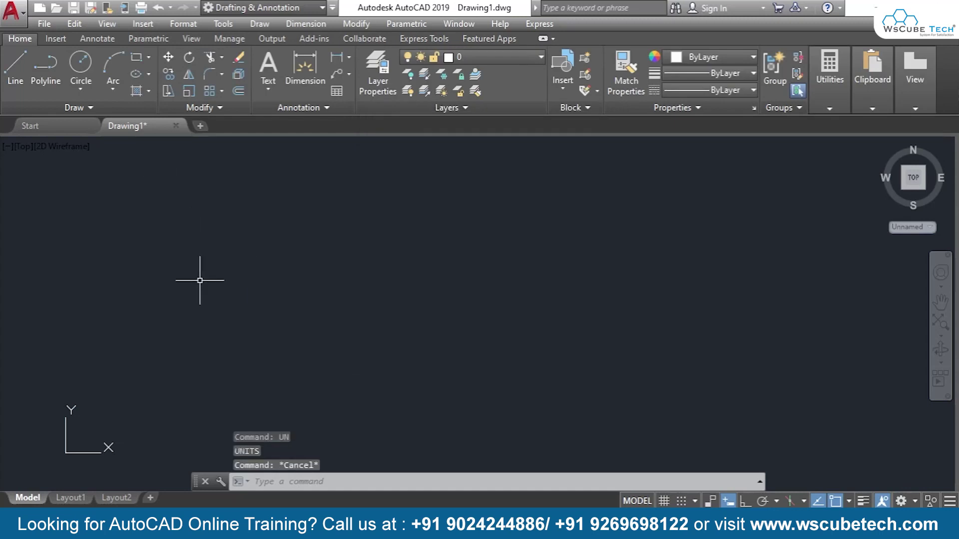
pyautogui.press('Escape')
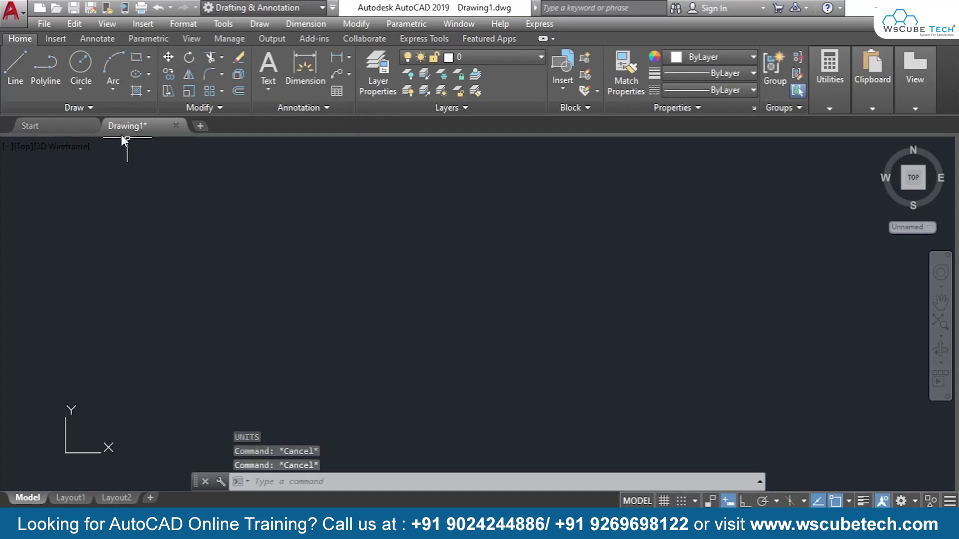
pyautogui.click(115, 109)
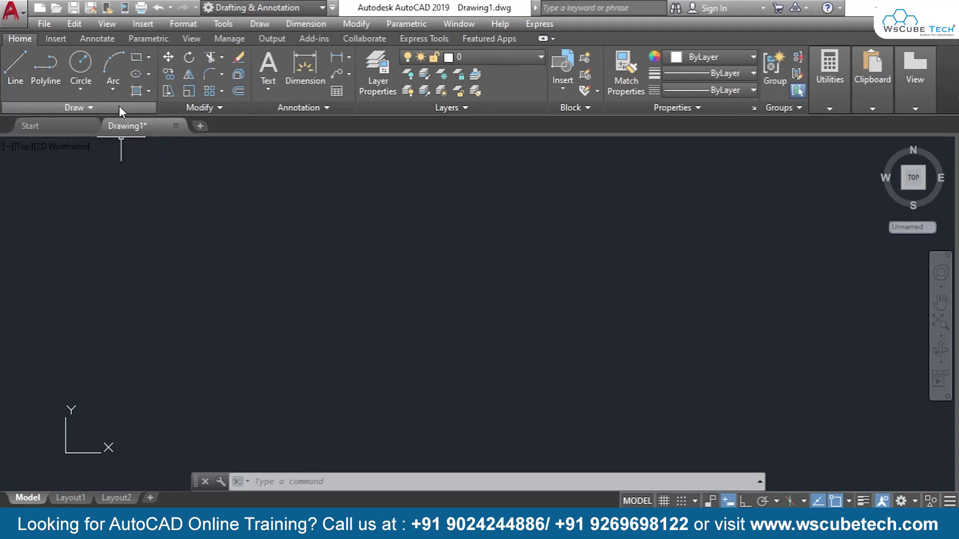
pyautogui.click(119, 107)
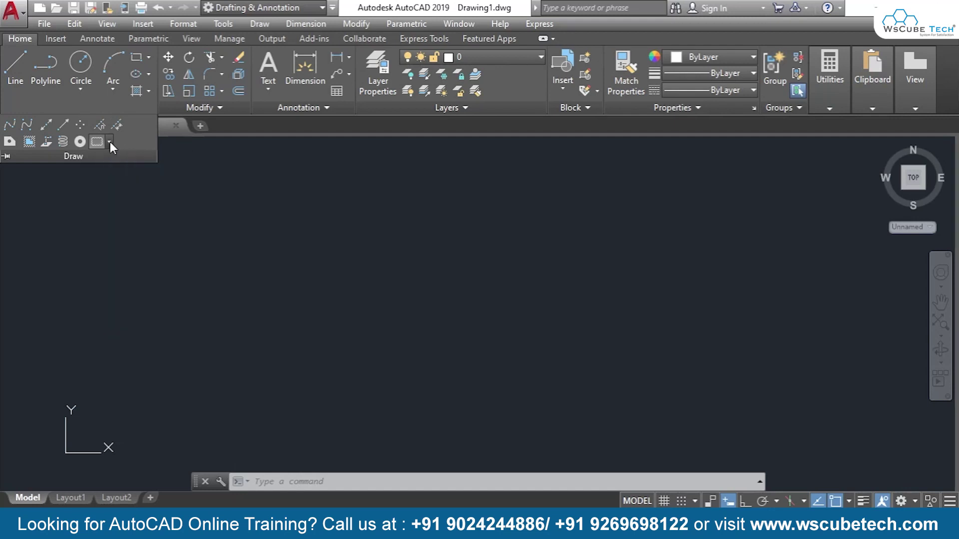
pyautogui.click(110, 142)
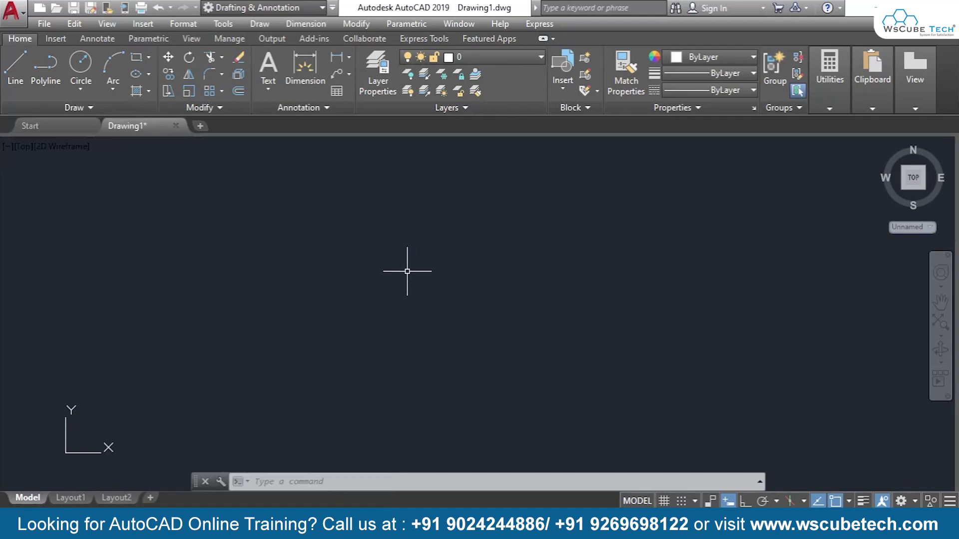
pyautogui.write('rev')
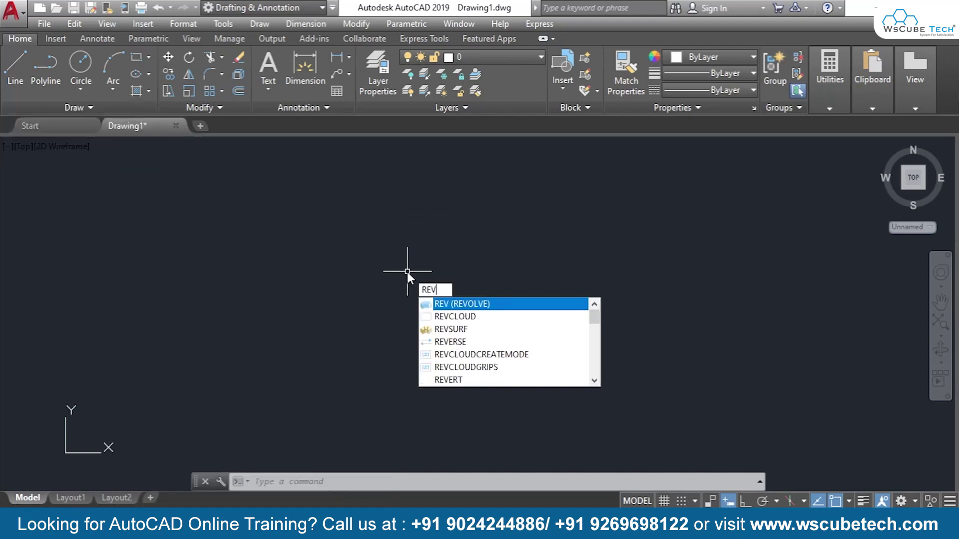
# Run REVCLOUD and pick two opposite corners to draw a rectangular cloud mid-drawing
pyautogui.press('Down')
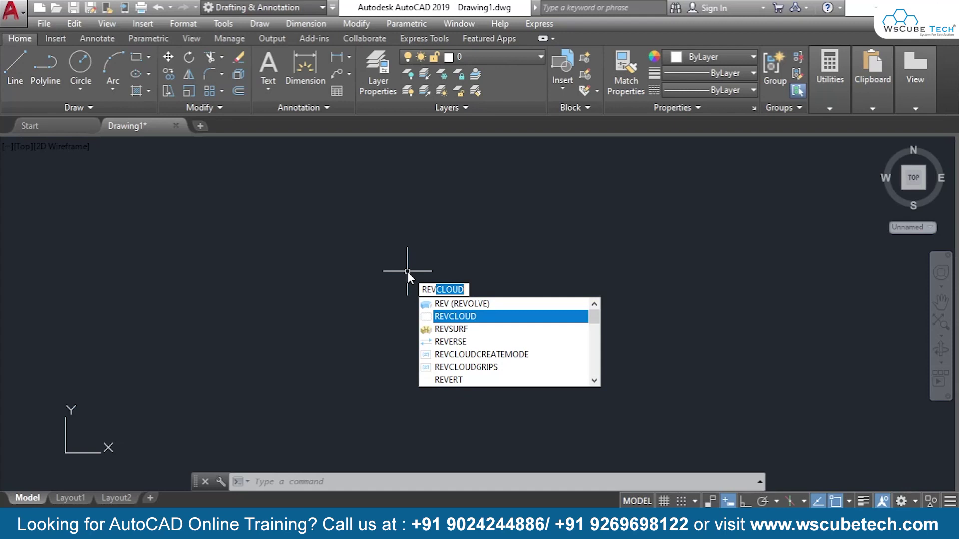
pyautogui.press('Return')
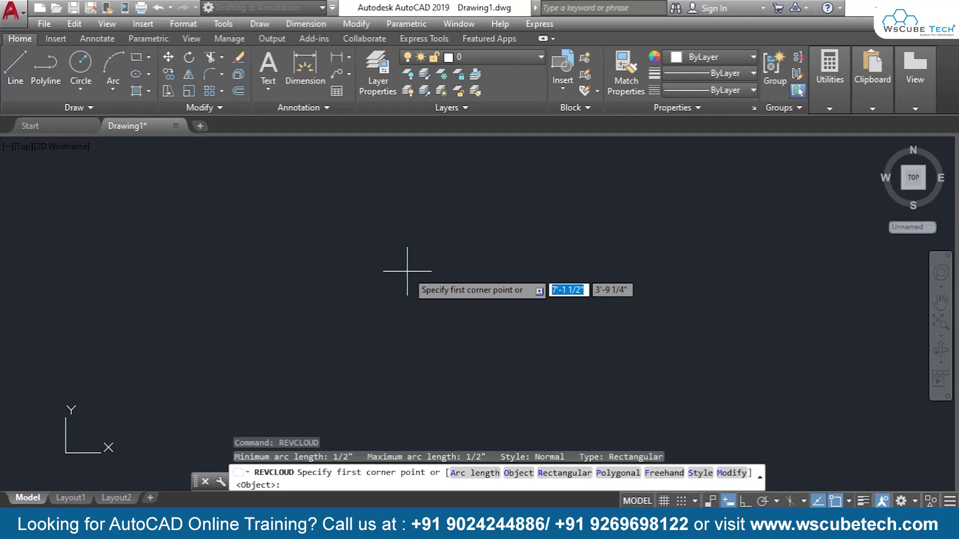
pyautogui.click(313, 247)
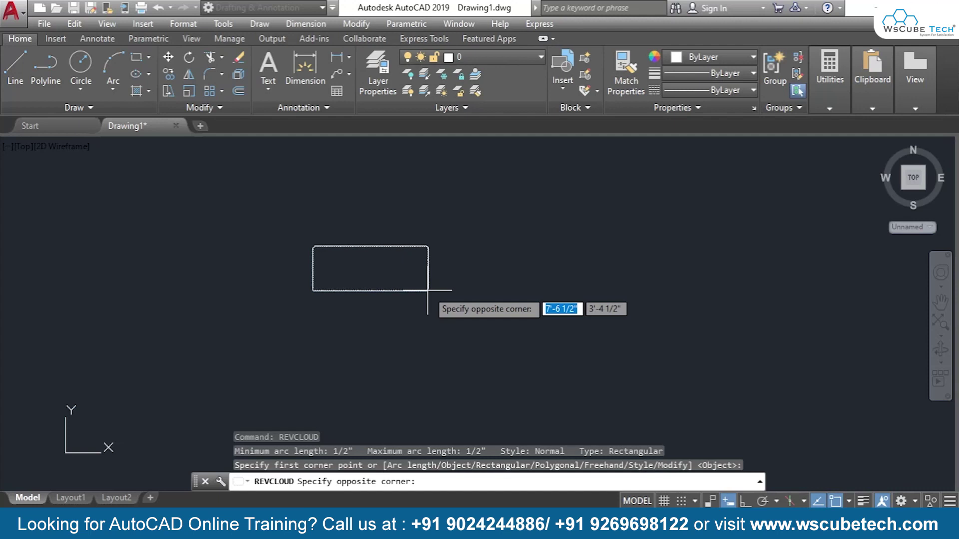
pyautogui.scroll(2, 428, 291)
pyautogui.click(502, 344)
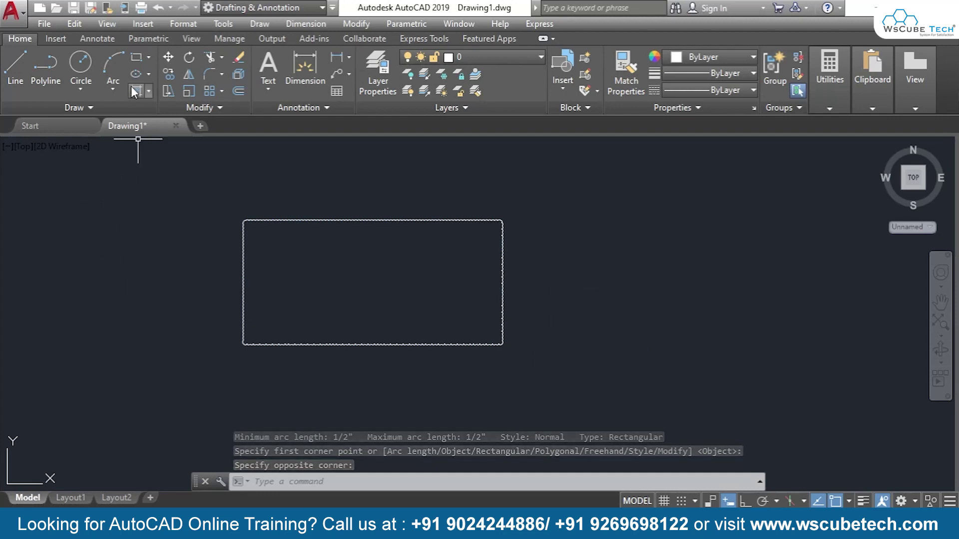
pyautogui.click(109, 107)
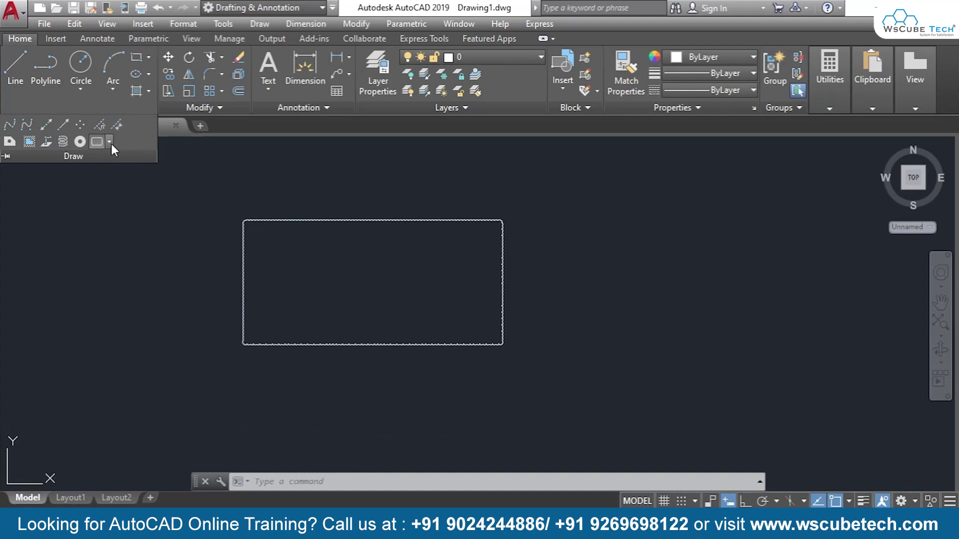
# Draw a rectangle with both corners picked inside the revision cloud
pyautogui.click(112, 144)
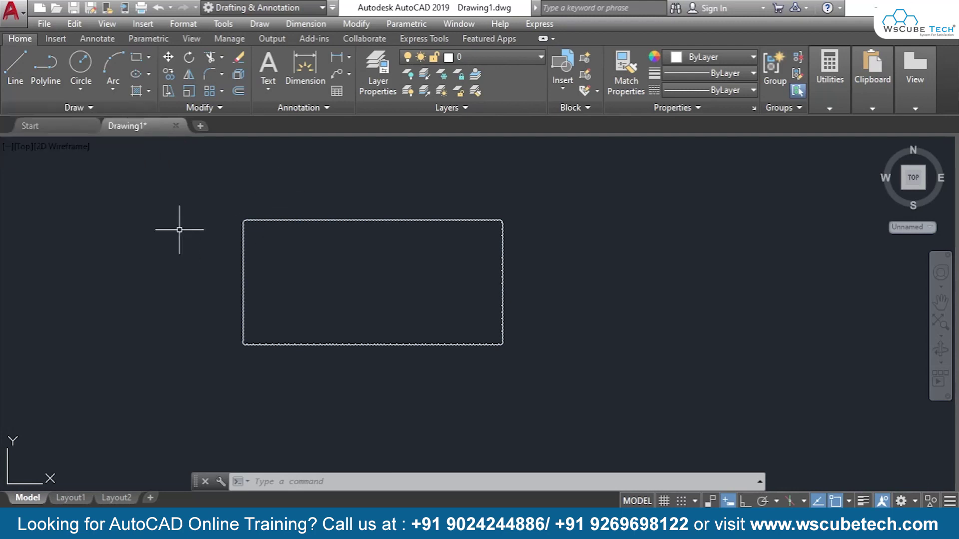
pyautogui.click(204, 199)
pyautogui.click(474, 315)
pyautogui.click(149, 57)
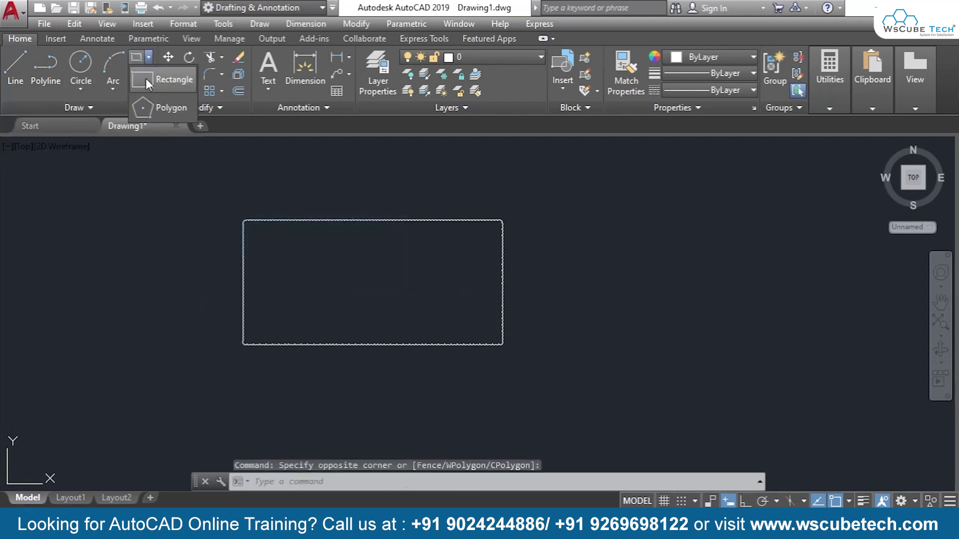
pyautogui.click(162, 97)
pyautogui.click(275, 244)
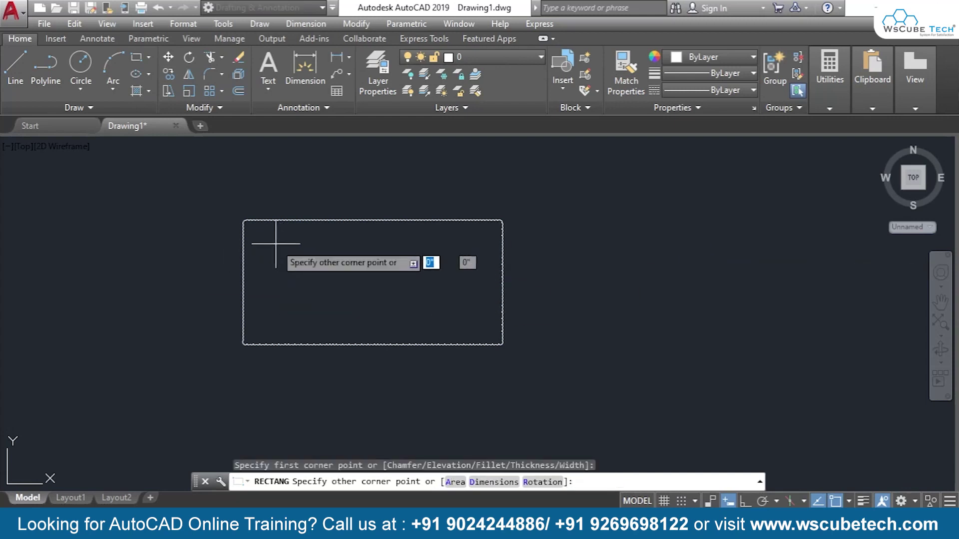
pyautogui.click(477, 327)
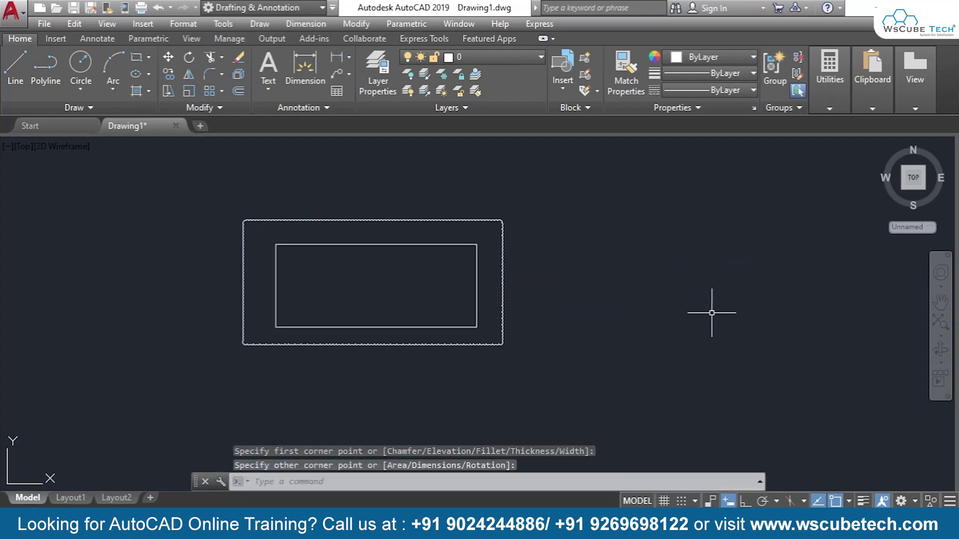
# Zoom in and pan along the rectangle edges beside the cloud's scallops
pyautogui.press('Return')
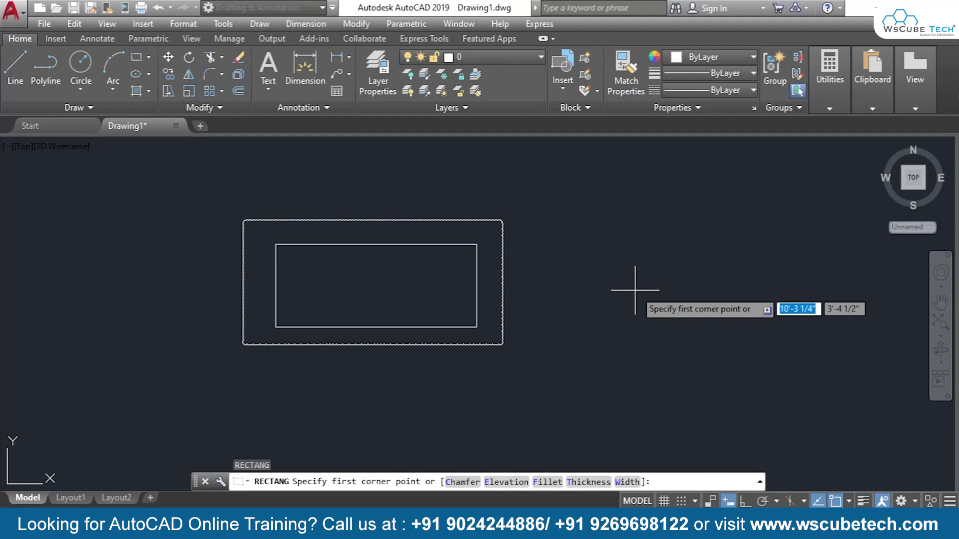
pyautogui.press('Escape')
pyautogui.scroll(4, 568, 286)
pyautogui.scroll(2, 627, 282)
pyautogui.moveTo(310, 322)
pyautogui.mouseDown(button='middle')
pyautogui.moveTo(439, 358)
pyautogui.moveTo(662, 355)
pyautogui.mouseUp(button='middle')
pyautogui.scroll(-3, 550, 342)
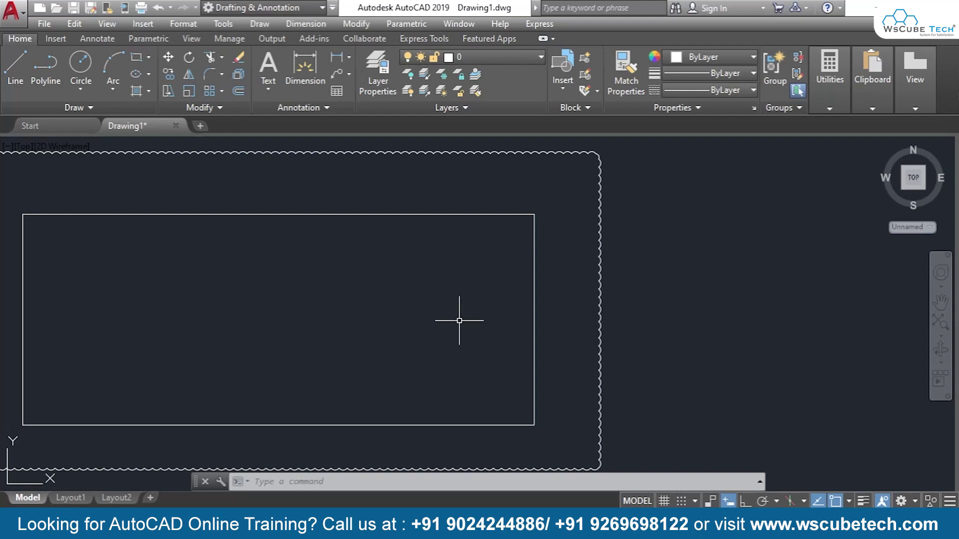
pyautogui.scroll(4, 590, 275)
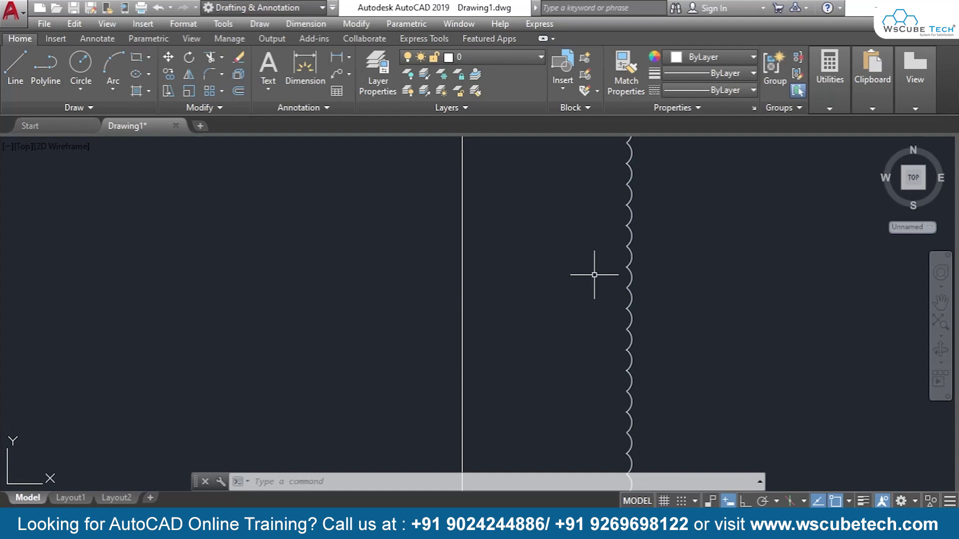
# Zoom out, then select all and delete the rectangle and revision cloud
pyautogui.scroll(-5, 529, 251)
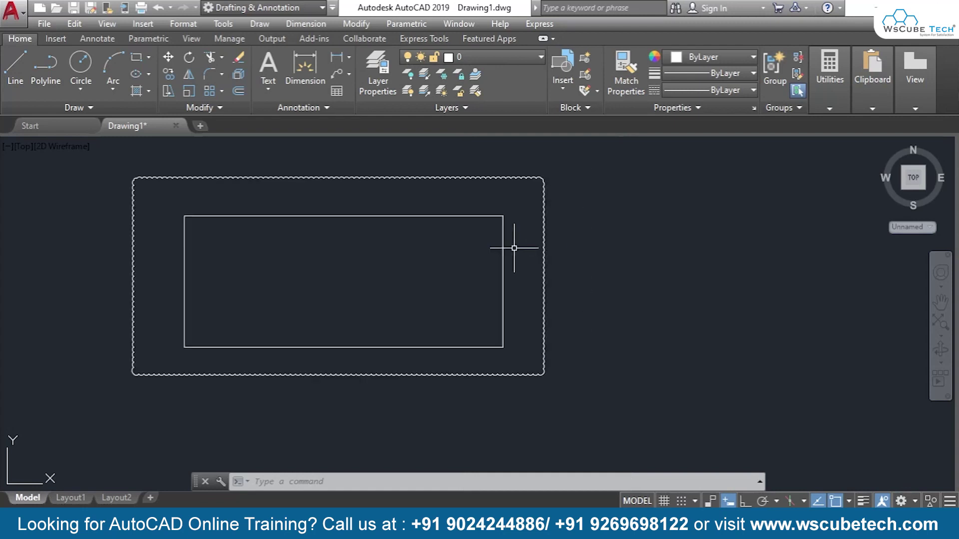
pyautogui.hotkey('ctrl', 'a')
pyautogui.press('Delete')
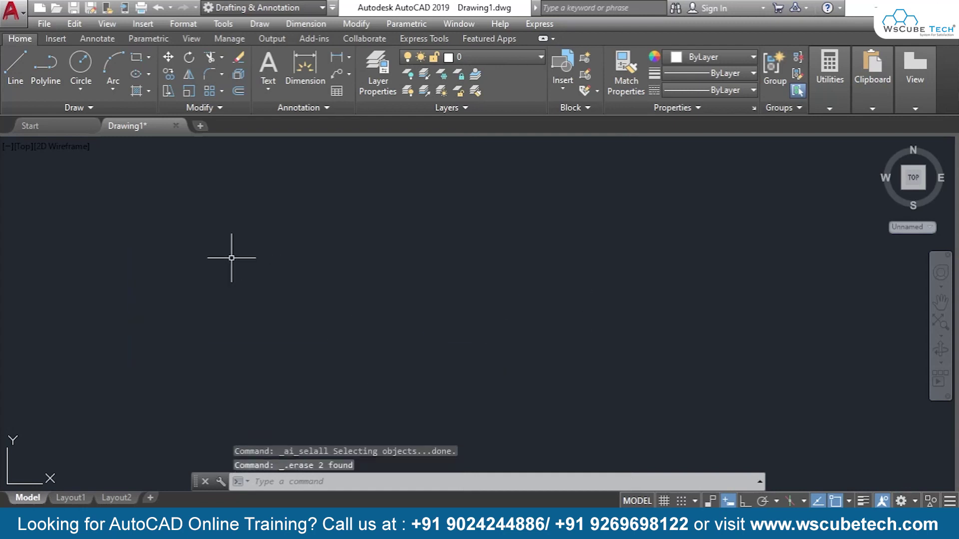
# Draw a rectangular revision cloud with 1/2-inch arcs from two opposite corners
pyautogui.write('RE')
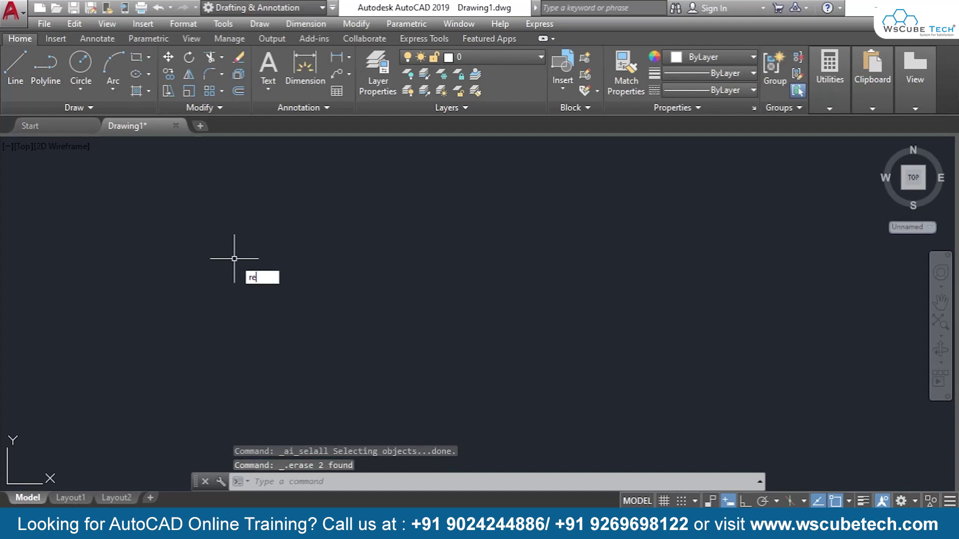
pyautogui.write('V')
pyautogui.click(318, 309)
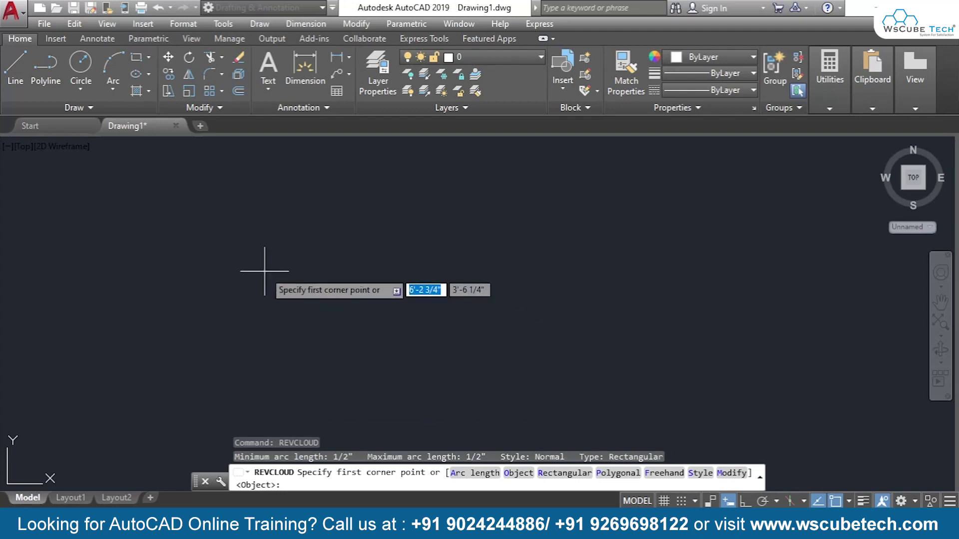
pyautogui.click(239, 223)
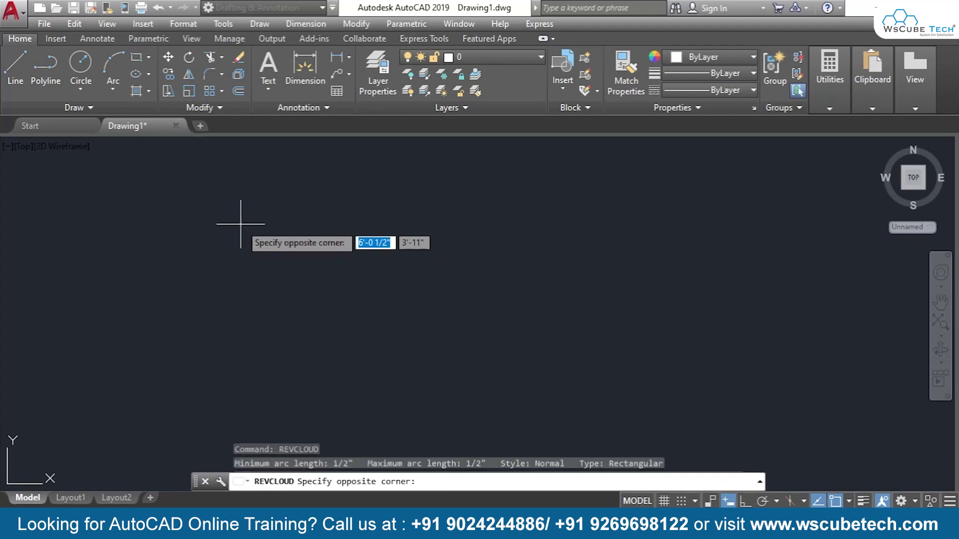
pyautogui.click(567, 384)
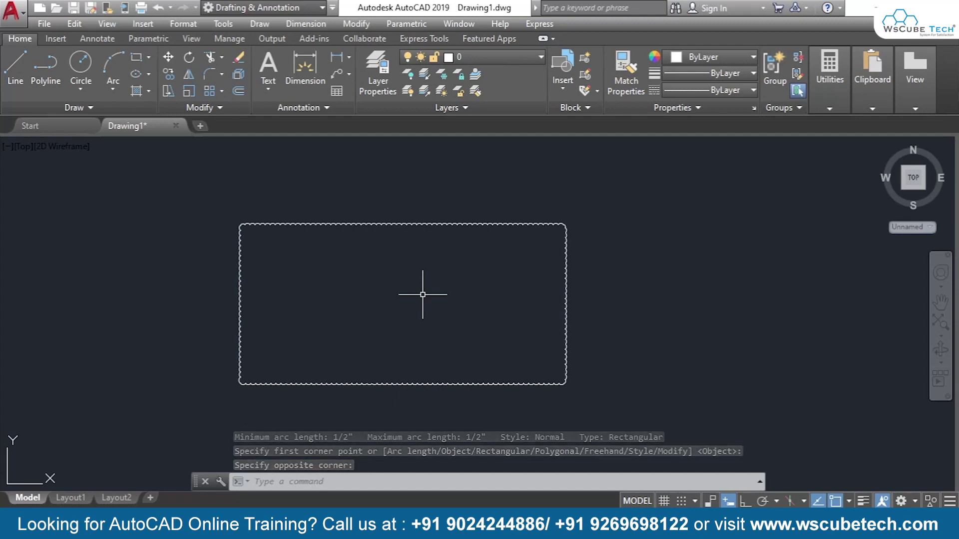
# Select all and delete the cloud, then enter REV again
pyautogui.hotkey('ctrl', 'a')
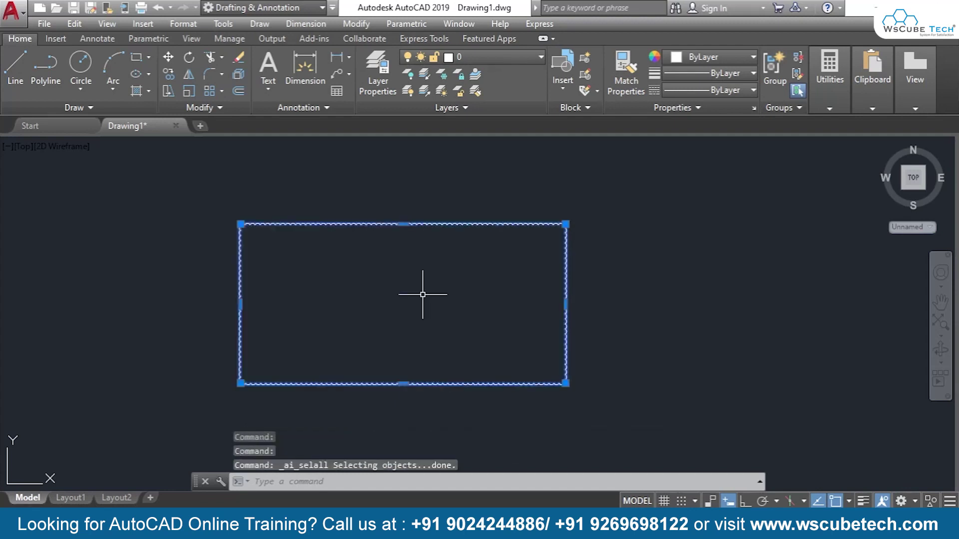
pyautogui.press('Delete')
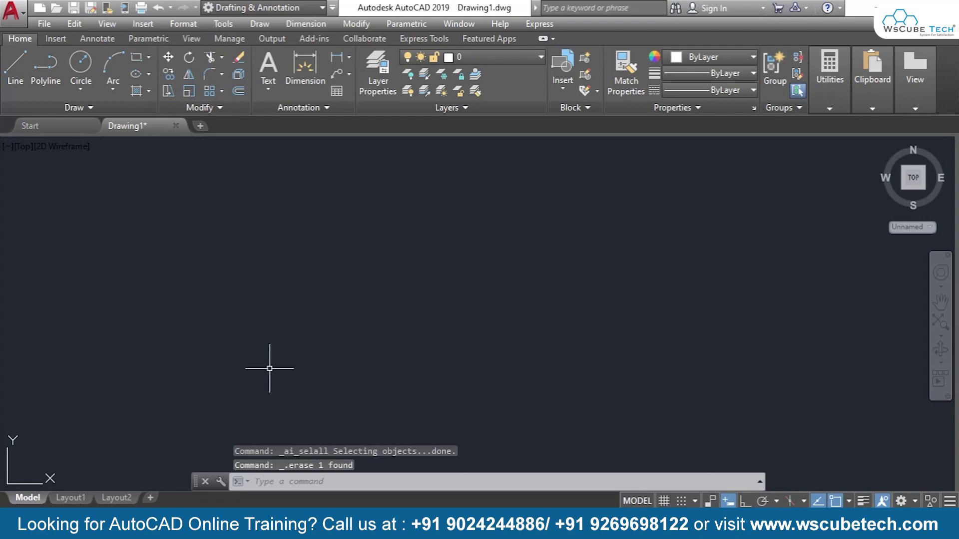
pyautogui.write('rev')
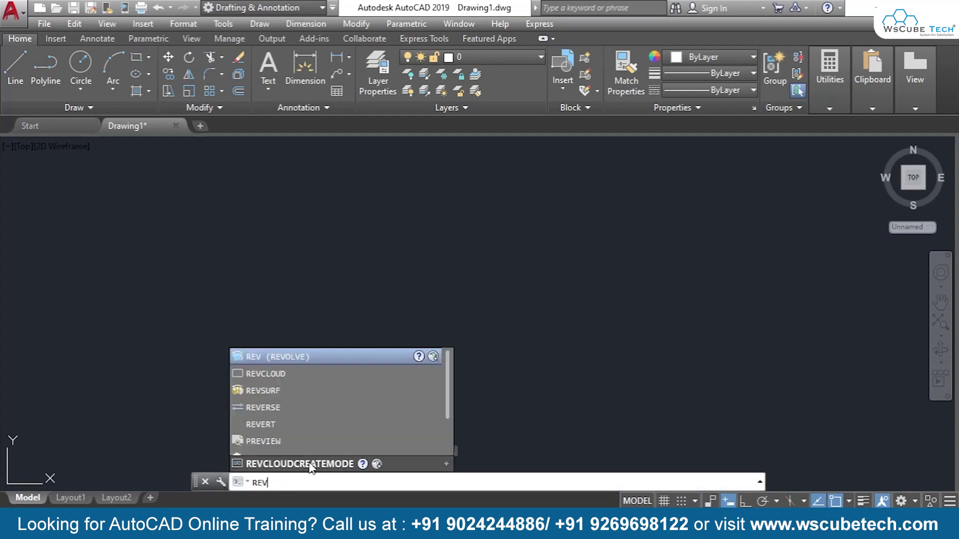
# Set REVCLOUD minimum and maximum arc length to 2, then pick two corners upper middle
pyautogui.click(309, 378)
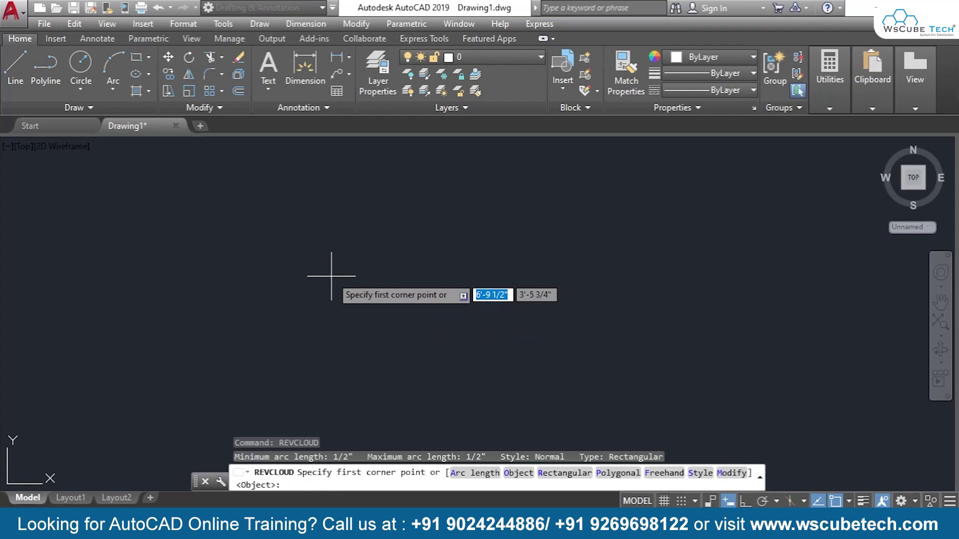
pyautogui.write('a')
pyautogui.press('Return')
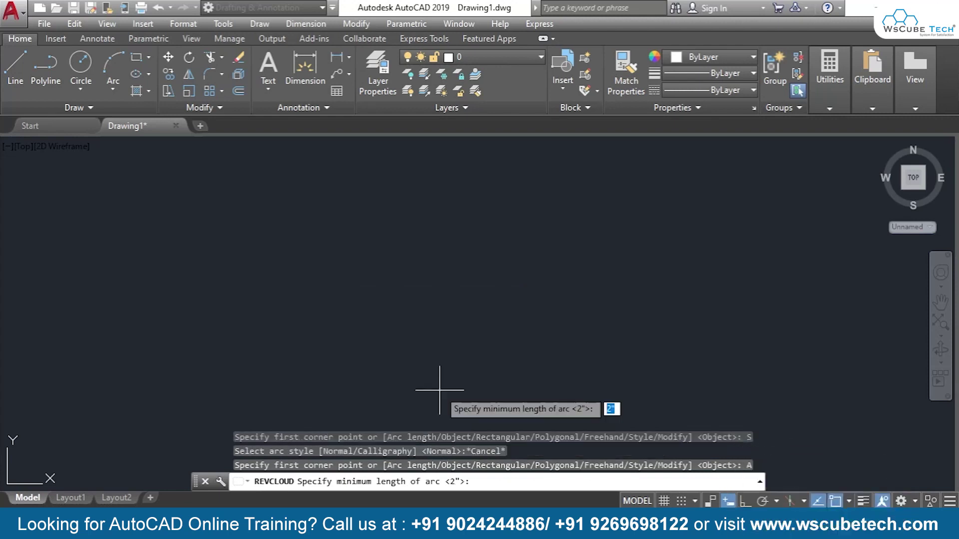
pyautogui.write('2')
pyautogui.press('Return')
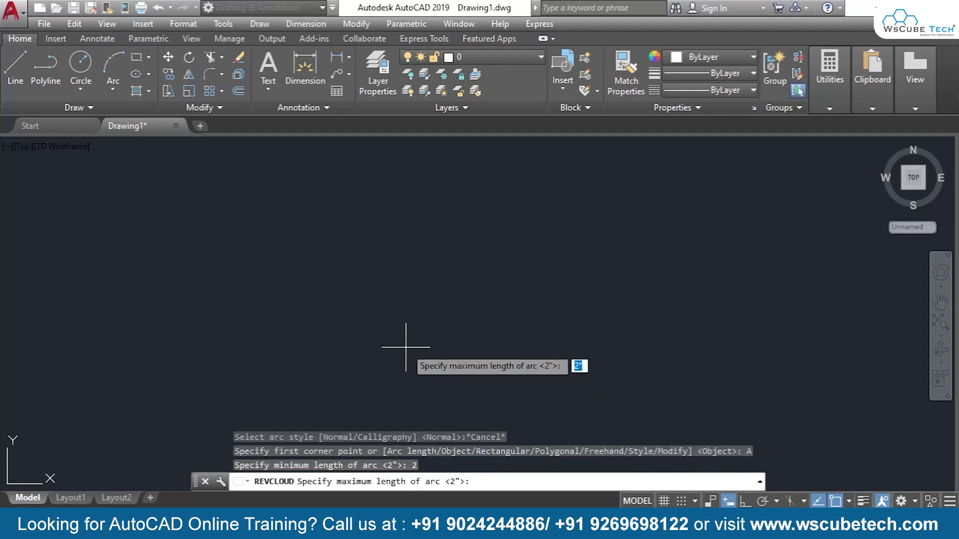
pyautogui.write('2')
pyautogui.press('Return')
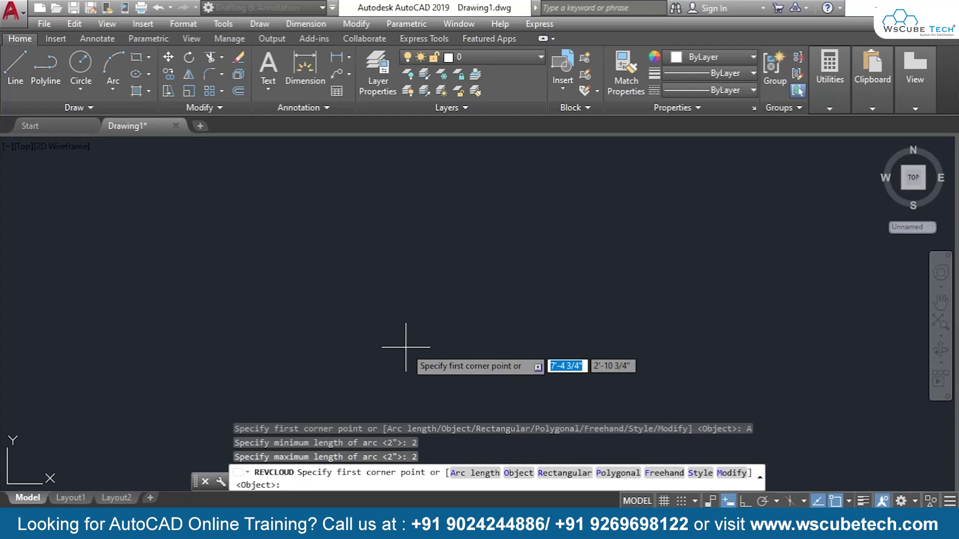
pyautogui.click(258, 210)
pyautogui.click(525, 332)
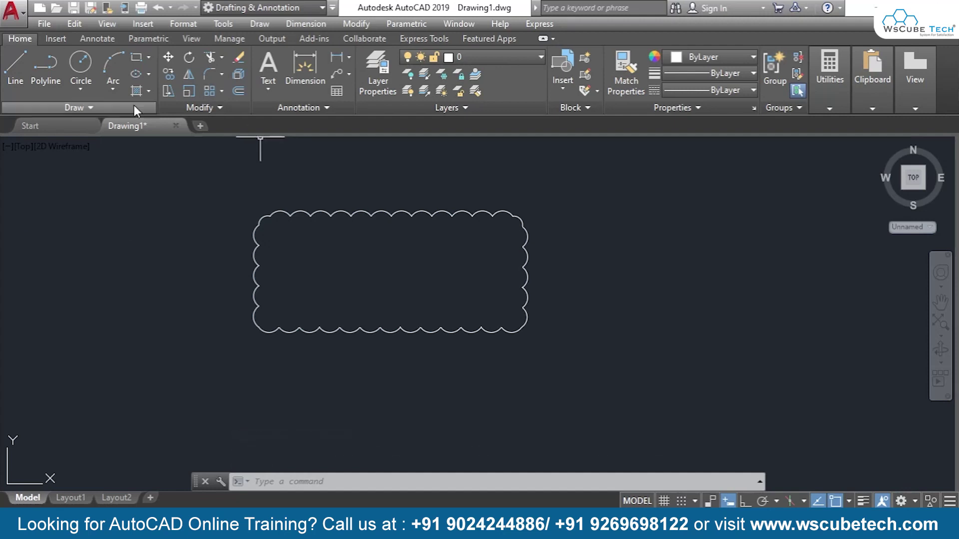
# Draw a second rectangular revision cloud from the Draw panel, right of the first
pyautogui.click(90, 108)
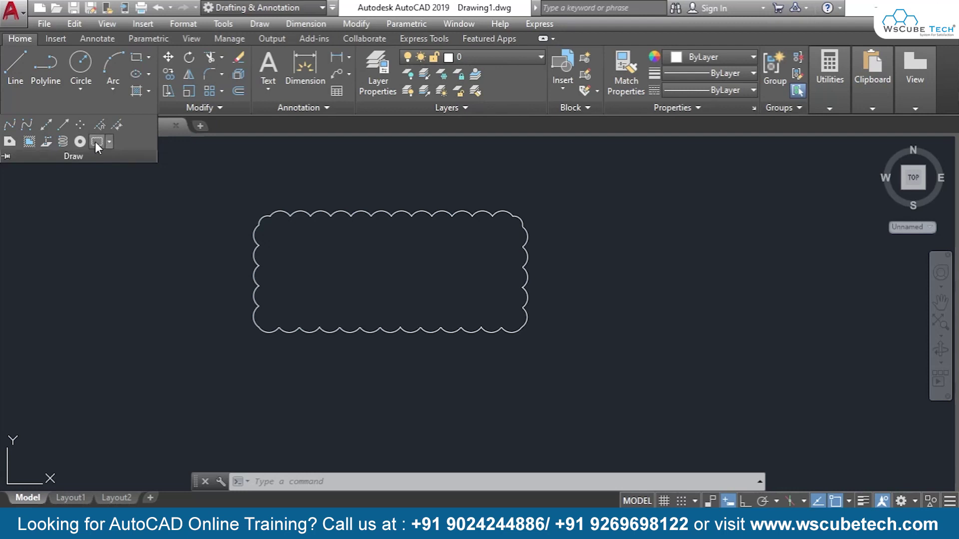
pyautogui.click(96, 142)
pyautogui.click(607, 217)
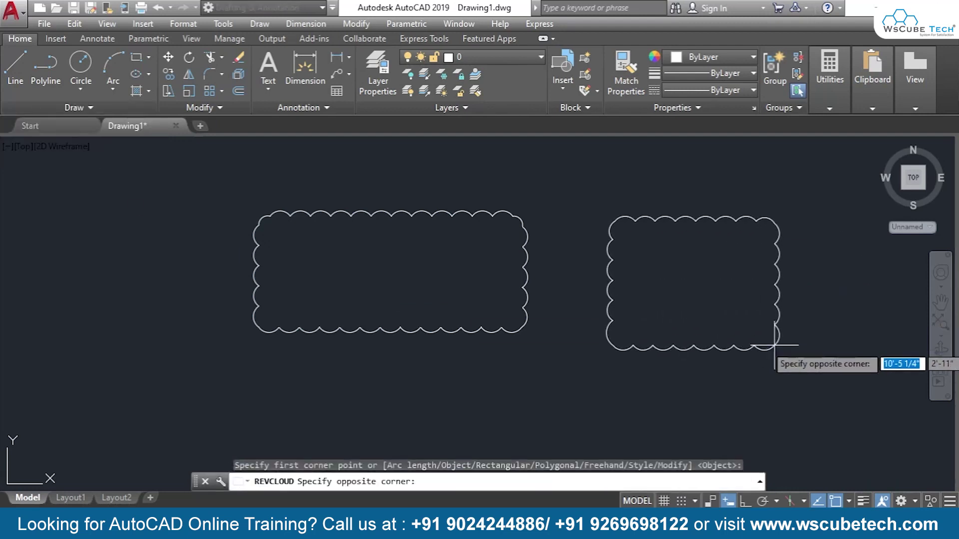
pyautogui.click(814, 313)
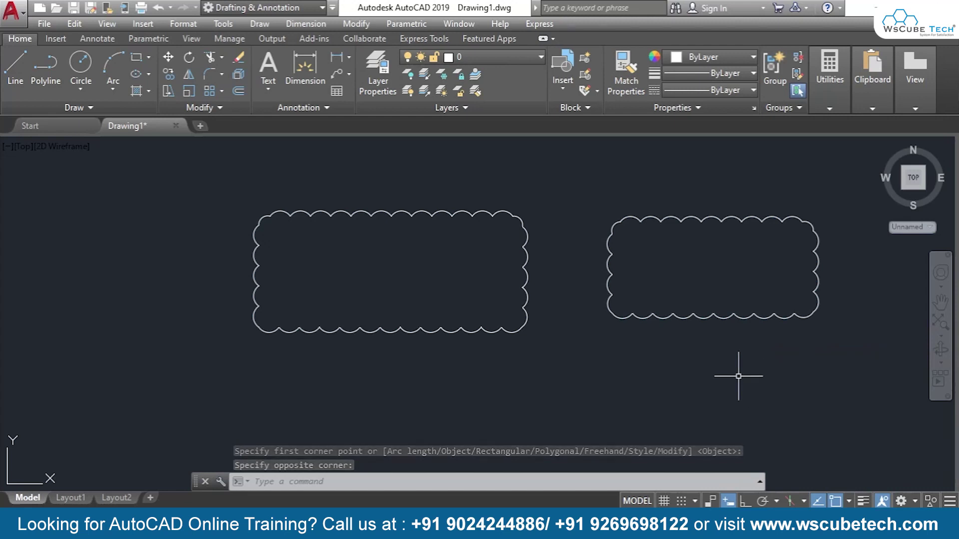
# Select the left cloud and zoom and pan so both clouds are in view
pyautogui.scroll(4, 372, 304)
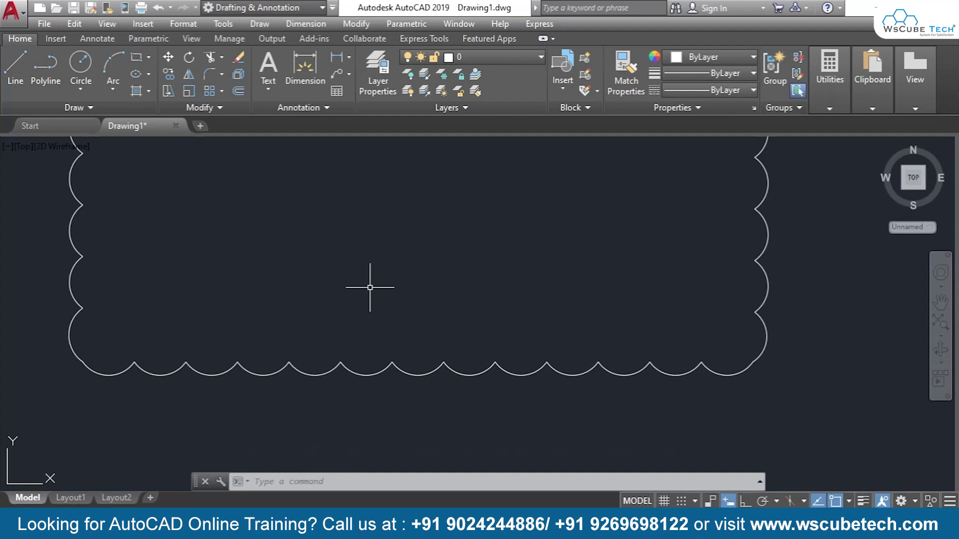
pyautogui.click(308, 375)
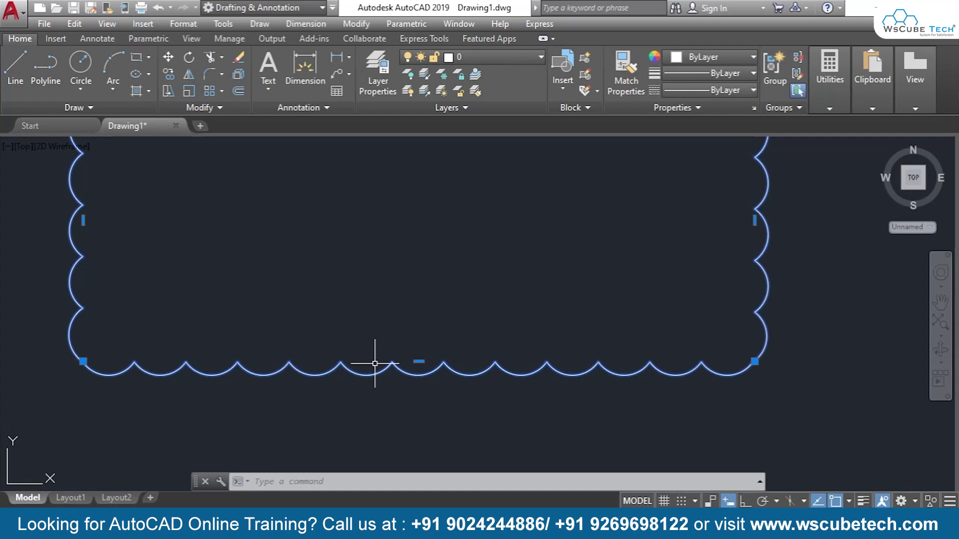
pyautogui.scroll(-8, 380, 356)
pyautogui.scroll(2, 400, 334)
pyautogui.scroll(2, 409, 327)
pyautogui.moveTo(531, 350)
pyautogui.mouseDown(button='middle')
pyautogui.moveTo(535, 343)
pyautogui.moveTo(298, 242)
pyautogui.moveTo(172, 278)
pyautogui.mouseUp(button='middle')
pyautogui.scroll(-2, 502, 316)
pyautogui.moveTo(502, 315); pyautogui.dragTo(440, 310, button='middle')
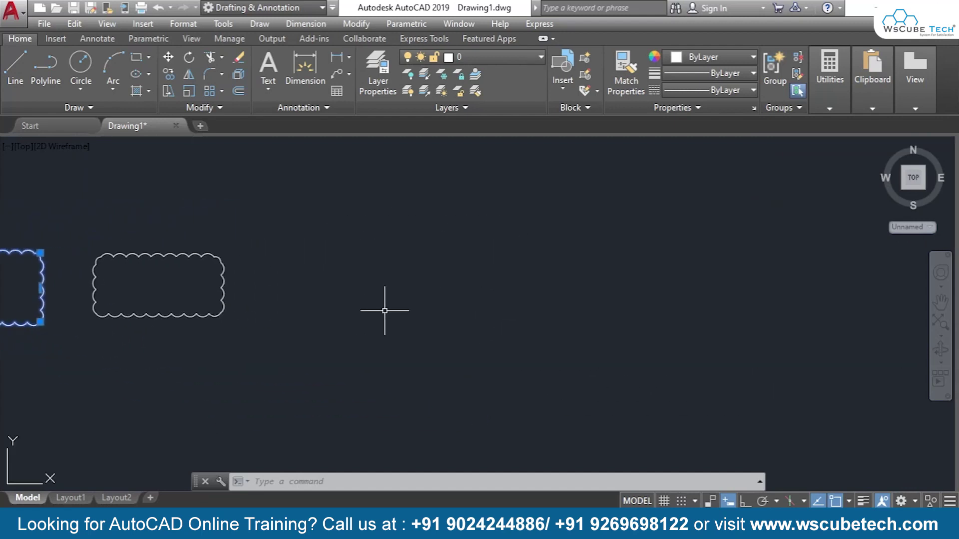
pyautogui.write('REV')
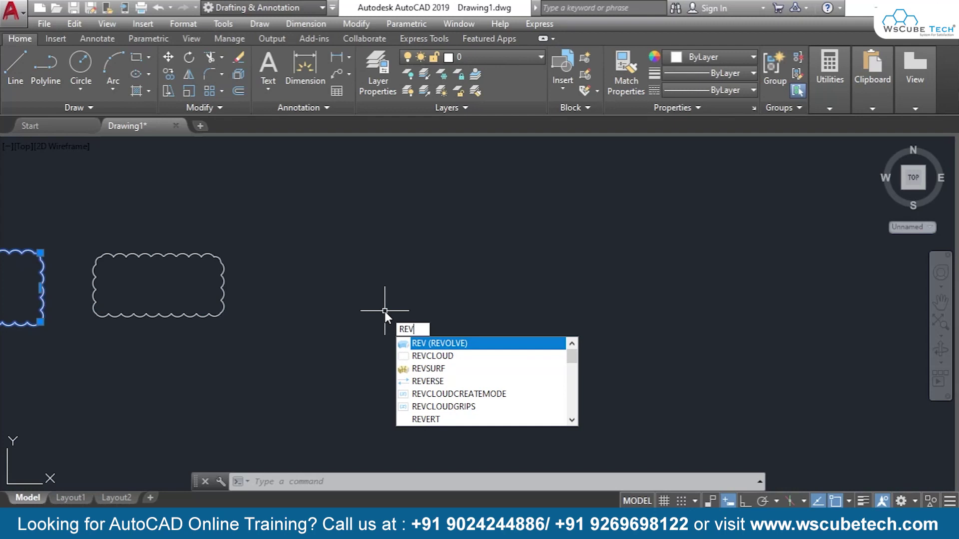
# Draw a third rectangular revision cloud with minimum and maximum arc lengths of 3
pyautogui.press('Down')
pyautogui.press('Return')
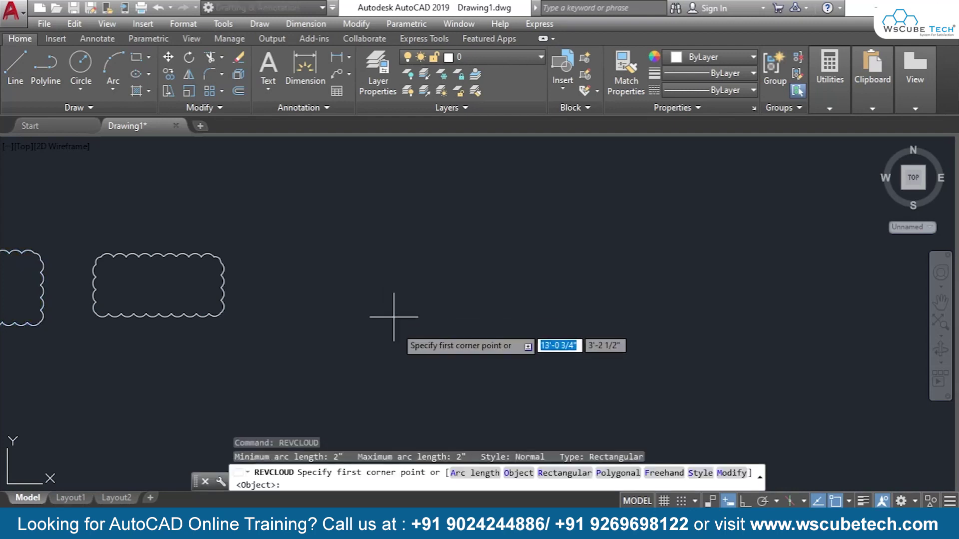
pyautogui.click(475, 473)
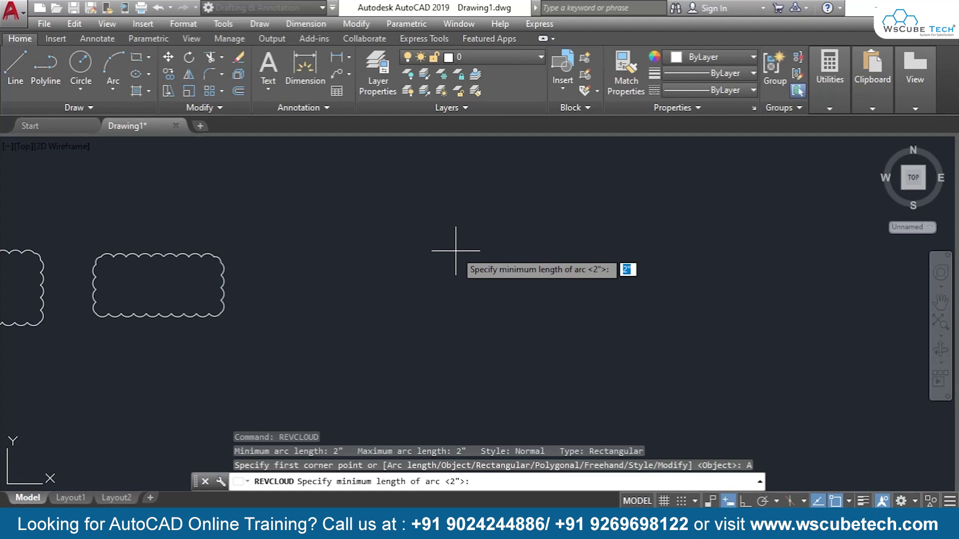
pyautogui.write('3')
pyautogui.press('Return')
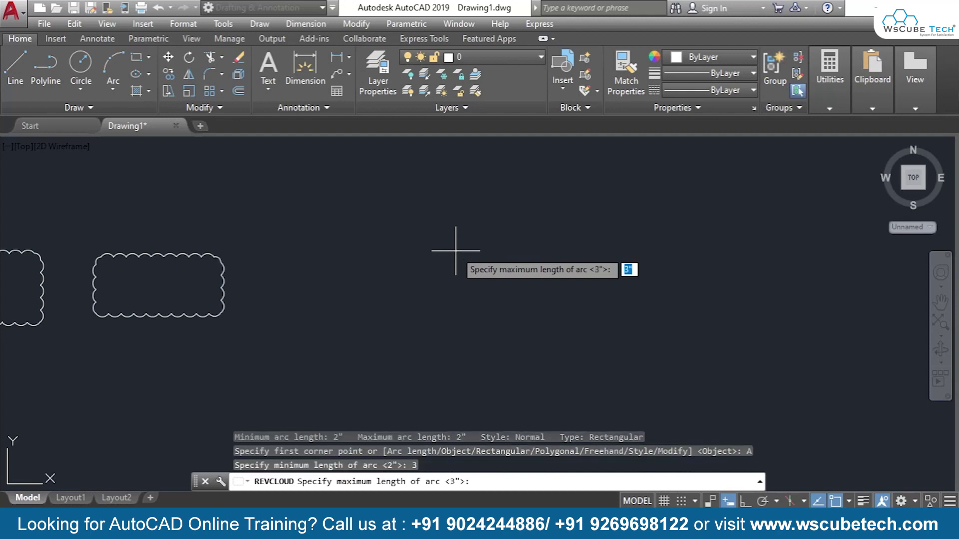
pyautogui.write('3')
pyautogui.press('Return')
pyautogui.click(342, 247)
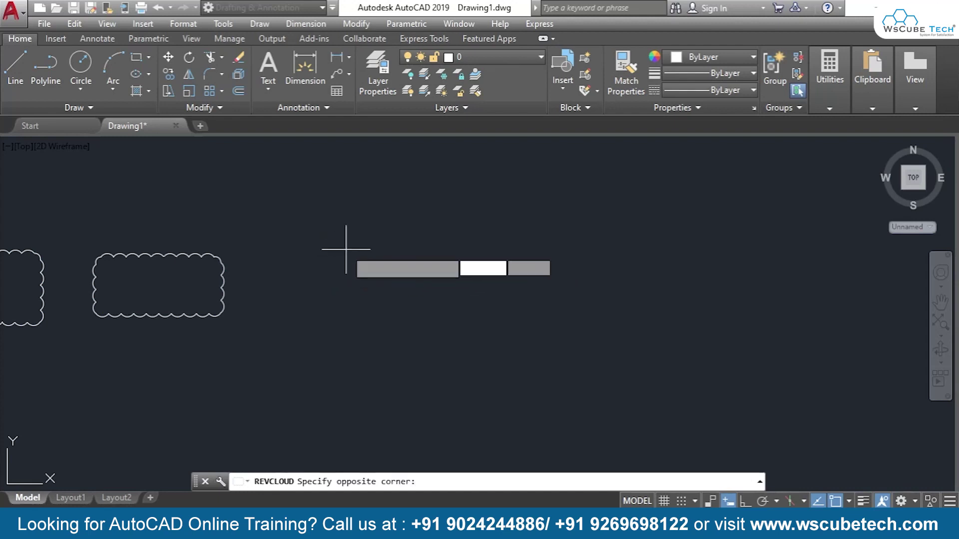
pyautogui.click(554, 321)
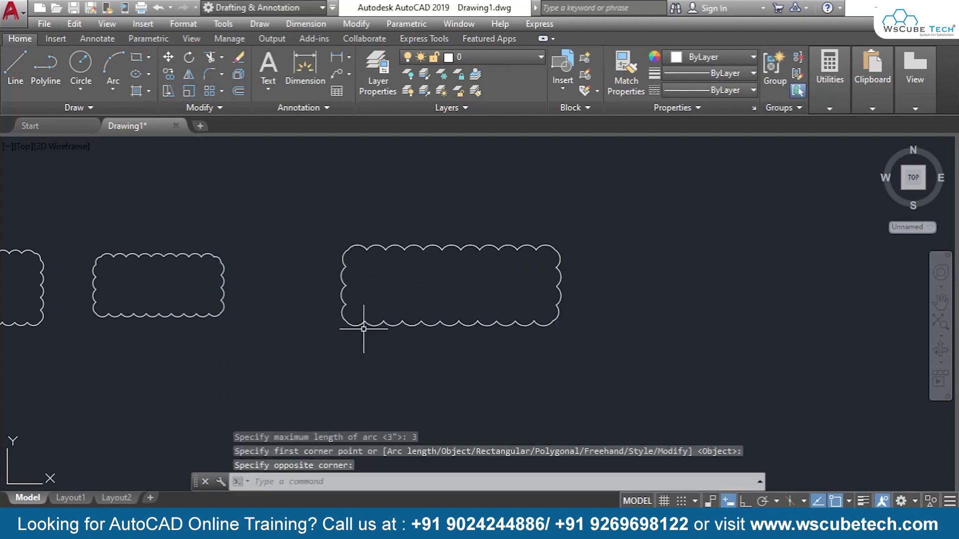
# Select the middle cloud and pan the view left to expose empty space on the right
pyautogui.click(167, 314)
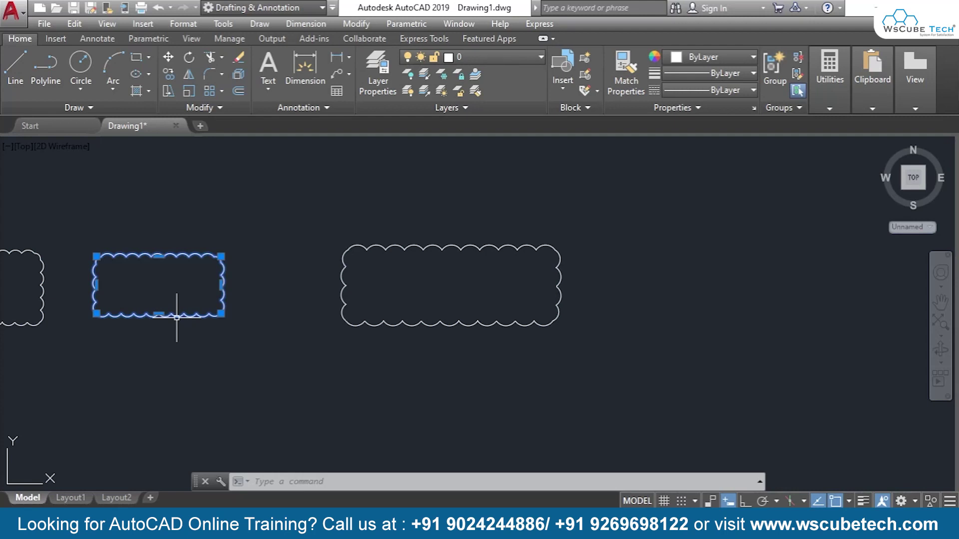
pyautogui.moveTo(618, 381)
pyautogui.mouseDown(button='middle')
pyautogui.moveTo(445, 366)
pyautogui.moveTo(422, 388)
pyautogui.mouseUp(button='middle')
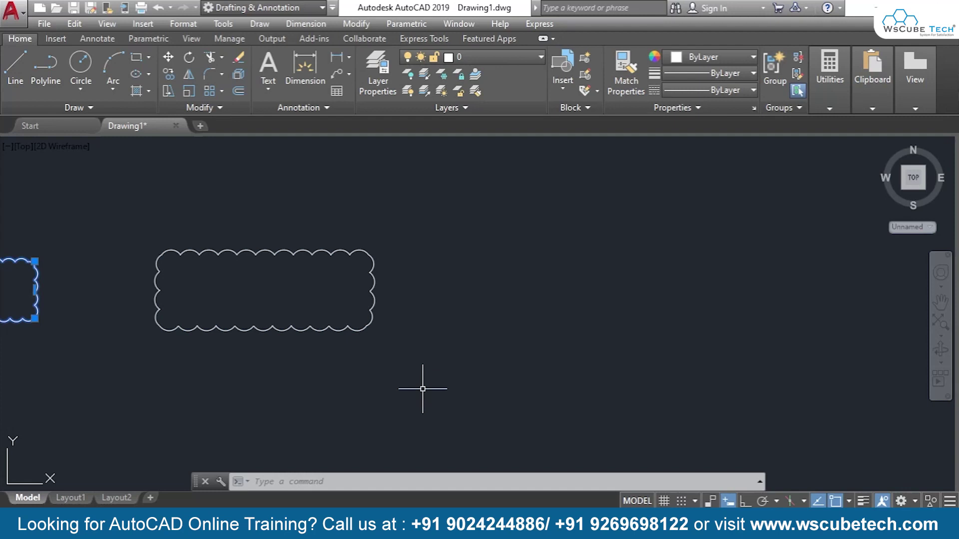
# Draw a taller rectangular revision cloud with 3-inch arcs right of the existing clouds
pyautogui.write('r')
pyautogui.press('Down')
pyautogui.press('Return')
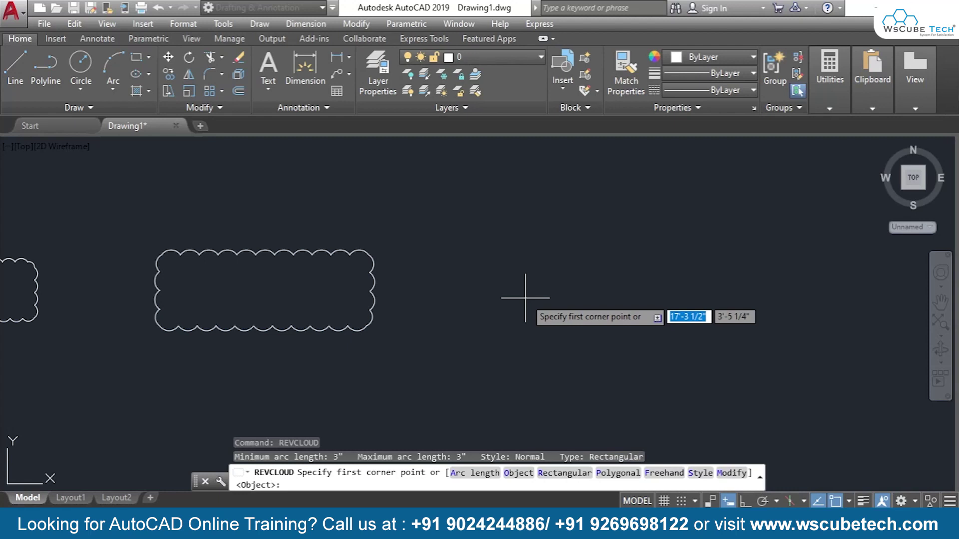
pyautogui.click(562, 472)
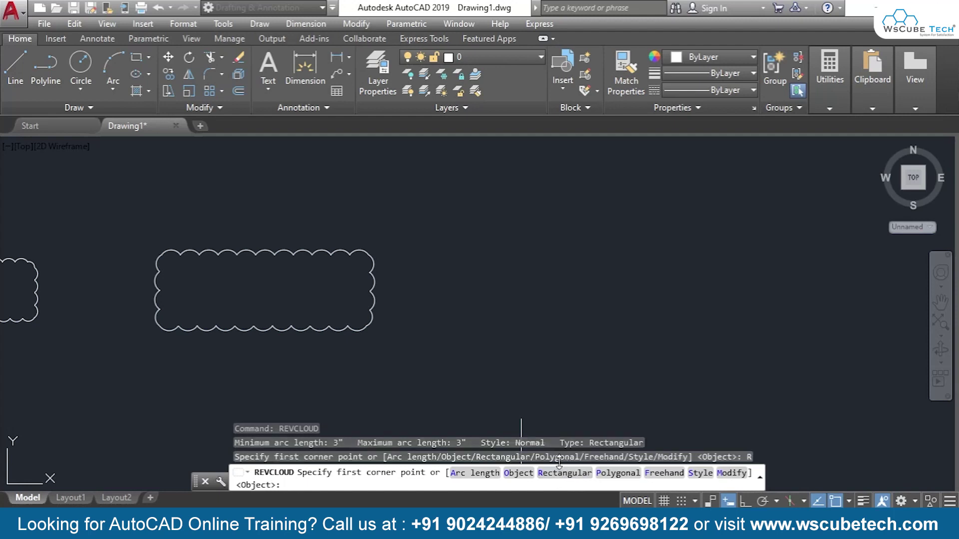
pyautogui.click(465, 243)
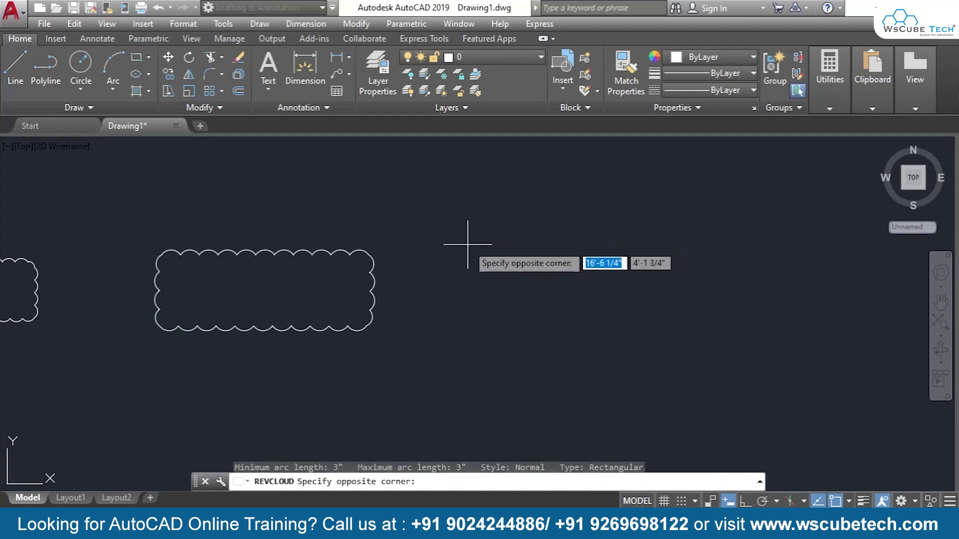
pyautogui.click(695, 360)
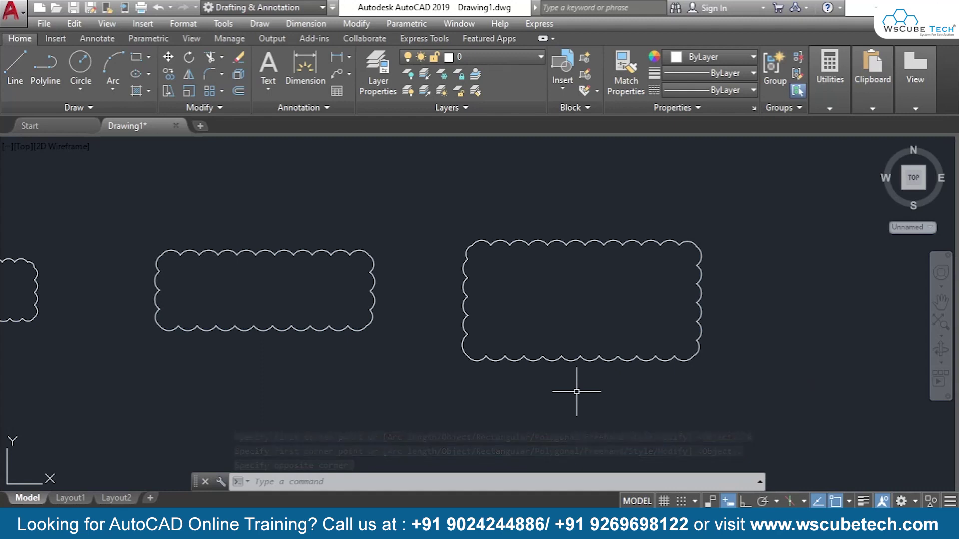
pyautogui.click(111, 102)
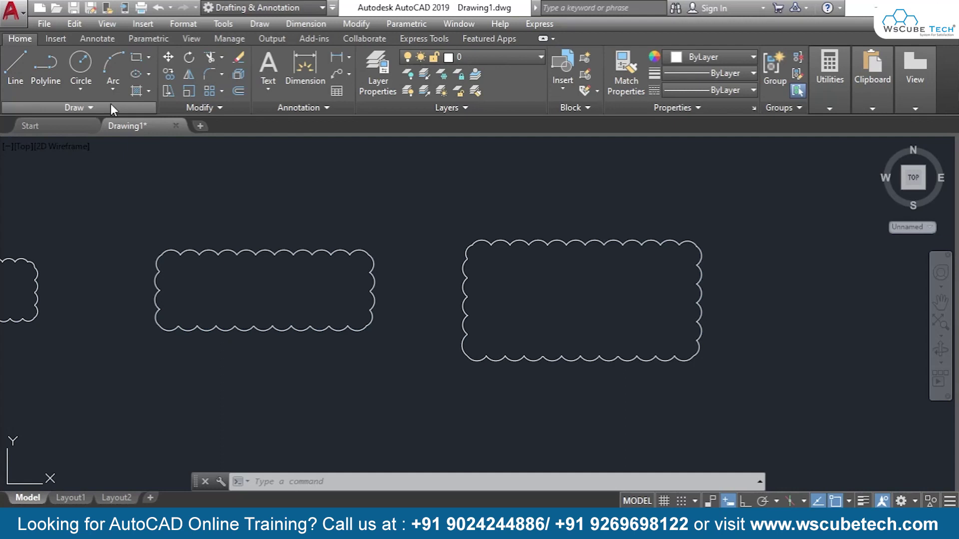
# Pan to empty space on the right and rerun REVCLOUD in Rectangular mode
pyautogui.click(110, 141)
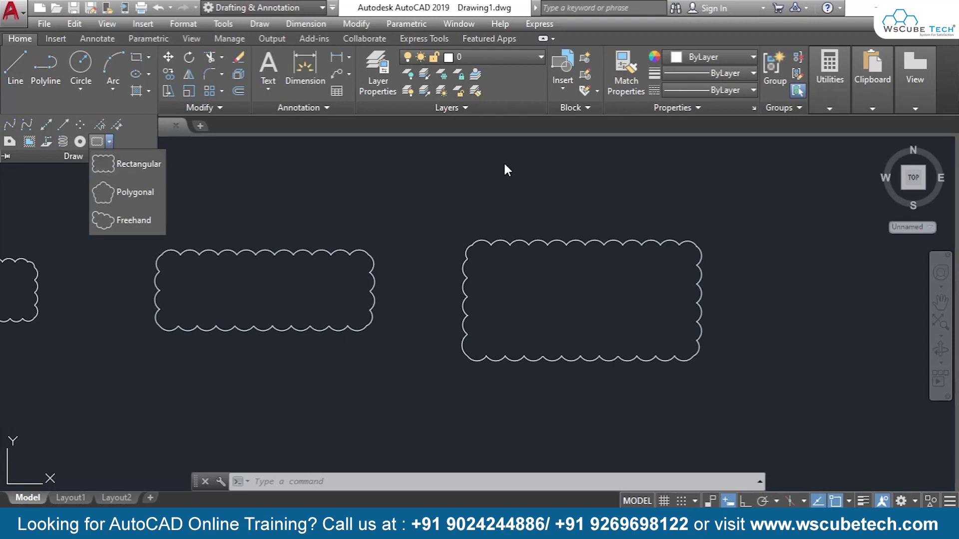
pyautogui.moveTo(608, 213)
pyautogui.mouseDown(button='middle')
pyautogui.moveTo(394, 203)
pyautogui.moveTo(149, 216)
pyautogui.moveTo(144, 227)
pyautogui.mouseUp(button='middle')
pyautogui.write('REV')
pyautogui.press('Down')
pyautogui.press('Return')
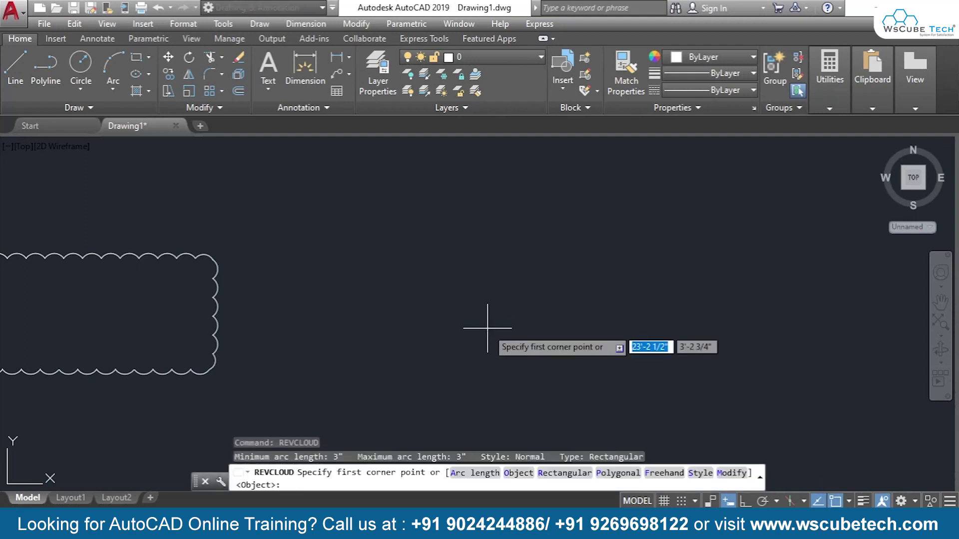
# Draw an irregular eight-vertex polygonal revision cloud beside the rectangular clouds
pyautogui.click(609, 474)
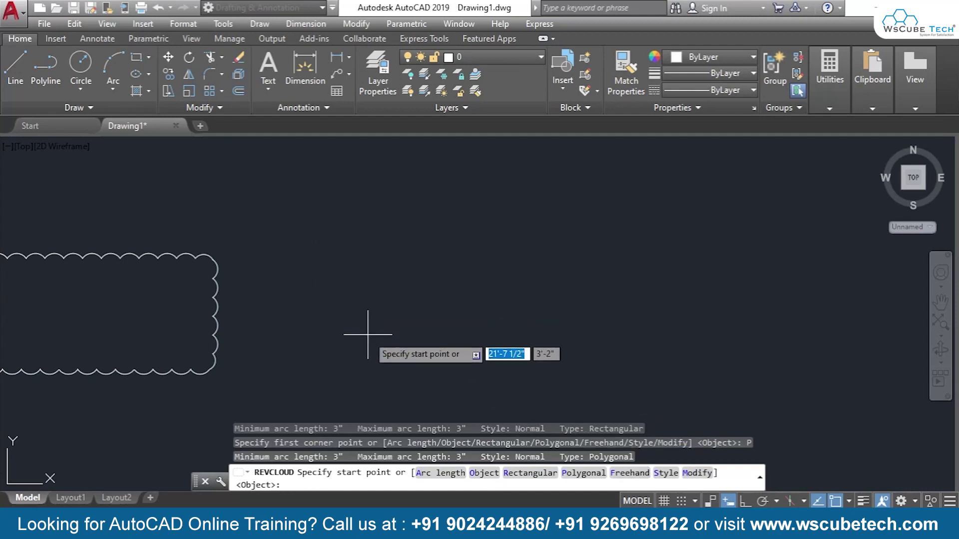
pyautogui.click(355, 357)
pyautogui.click(452, 241)
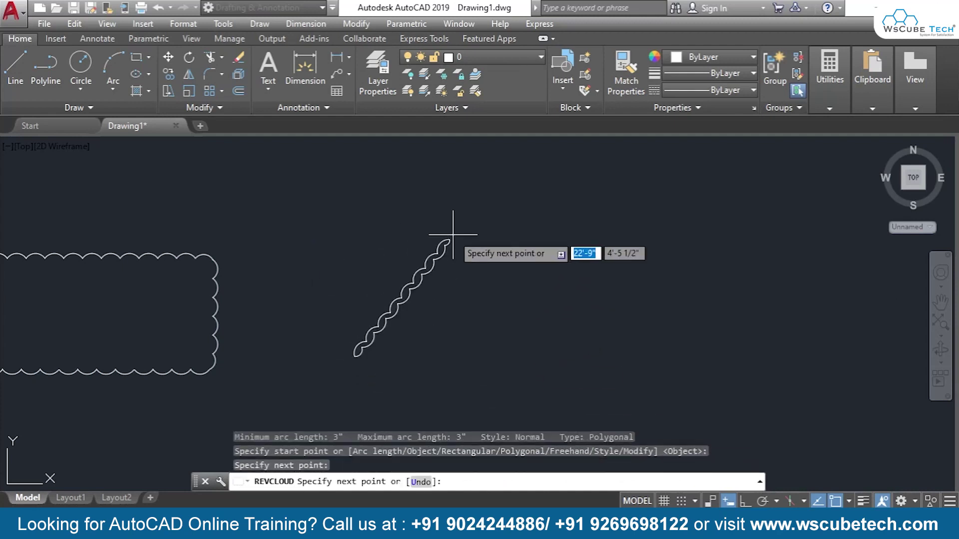
pyautogui.click(599, 354)
pyautogui.click(677, 224)
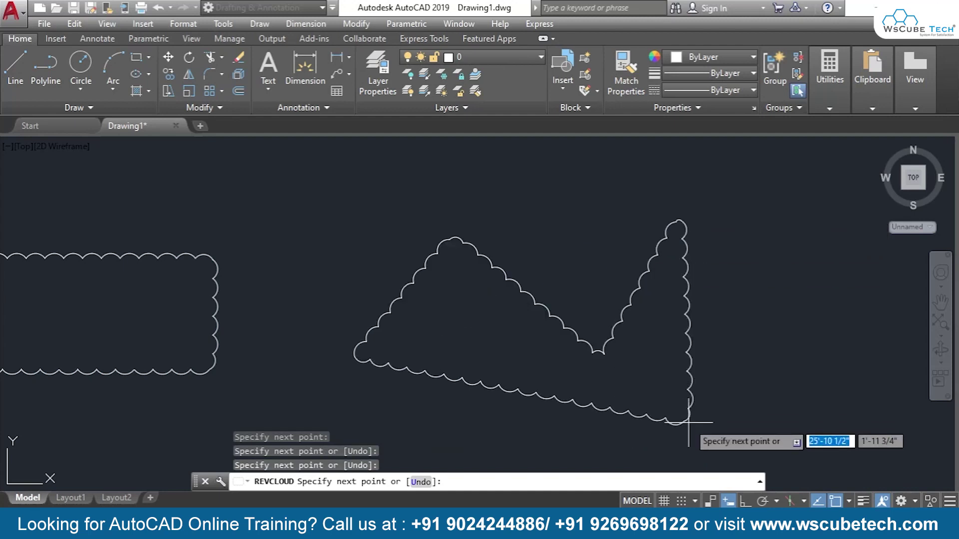
pyautogui.click(691, 405)
pyautogui.click(688, 428)
pyautogui.click(495, 439)
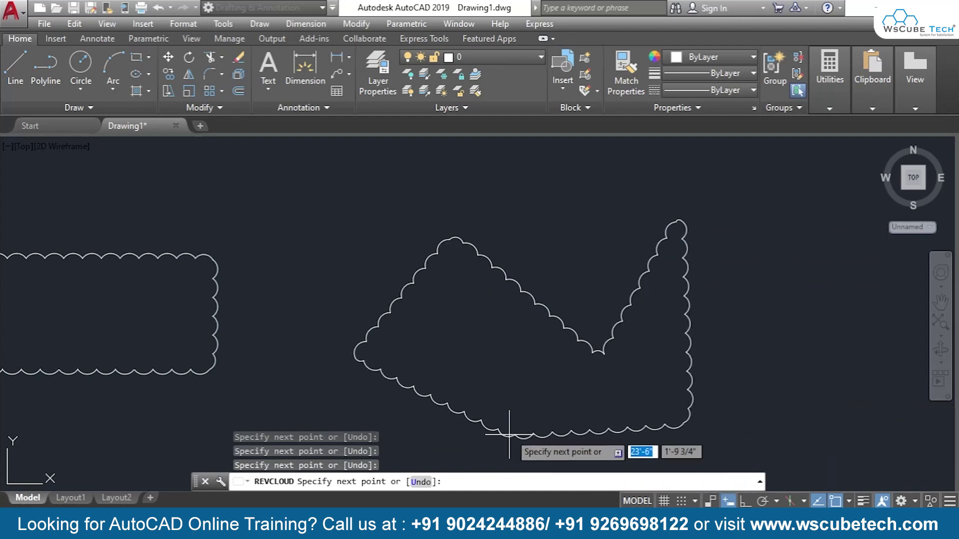
pyautogui.click(407, 424)
pyautogui.press('Return')
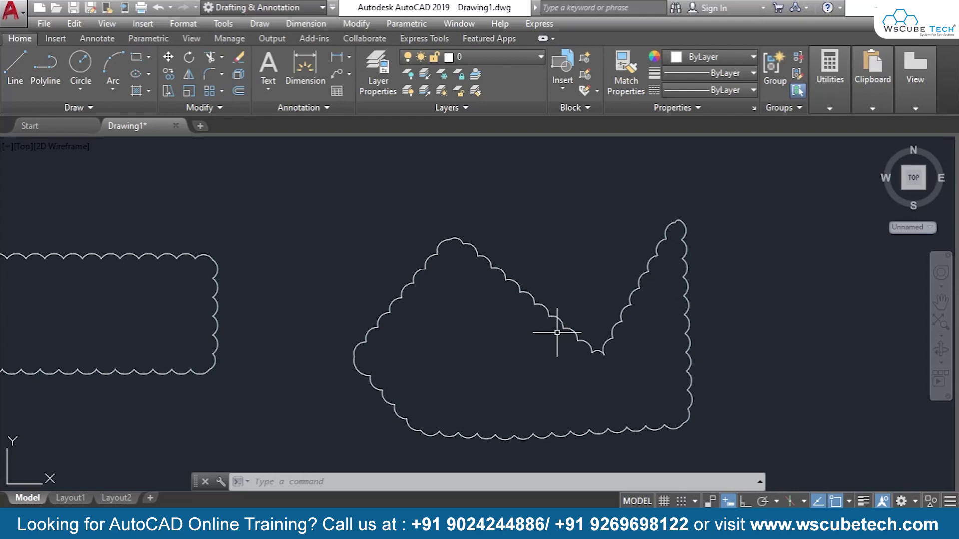
pyautogui.click(83, 106)
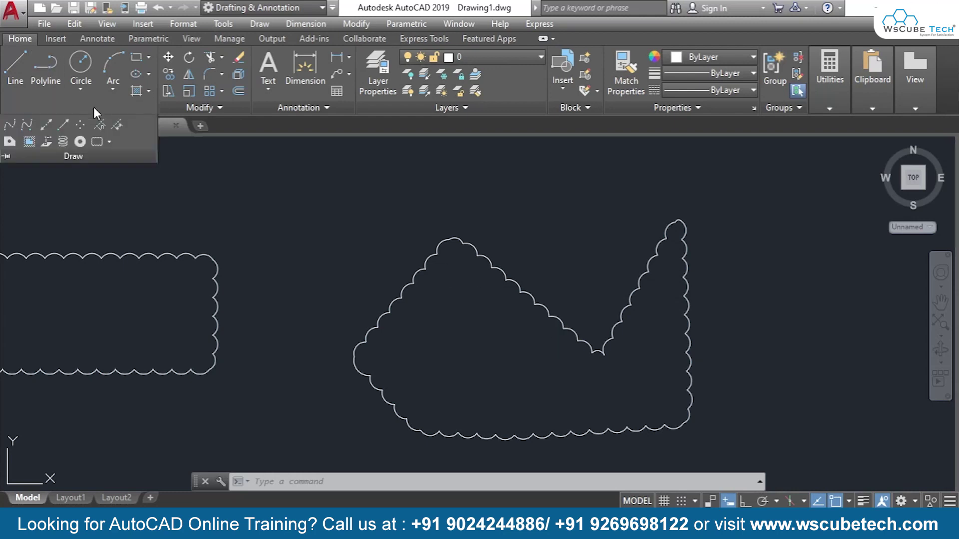
# Start a Polygonal revision cloud in cleared space and place eight of its vertices
pyautogui.click(109, 142)
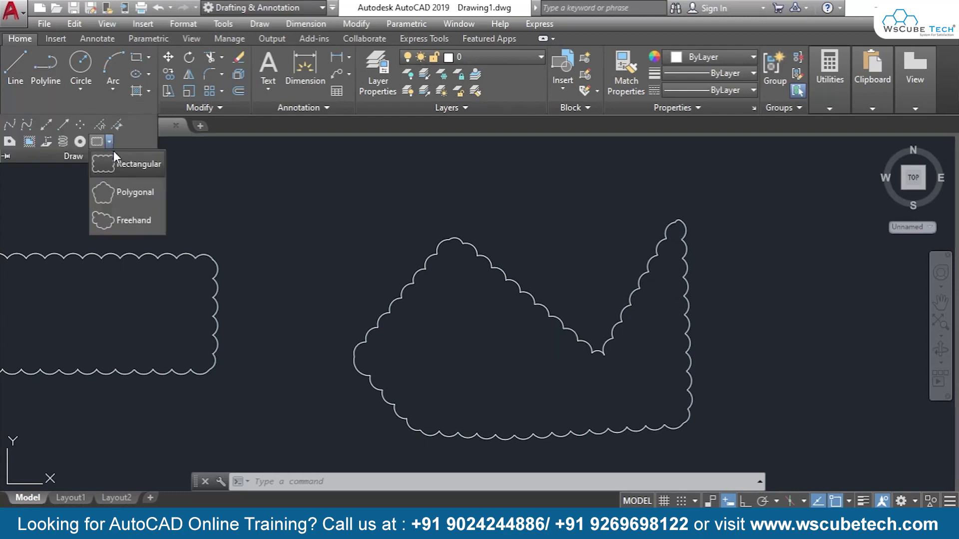
pyautogui.click(126, 194)
pyautogui.moveTo(767, 275); pyautogui.dragTo(273, 279, button='middle')
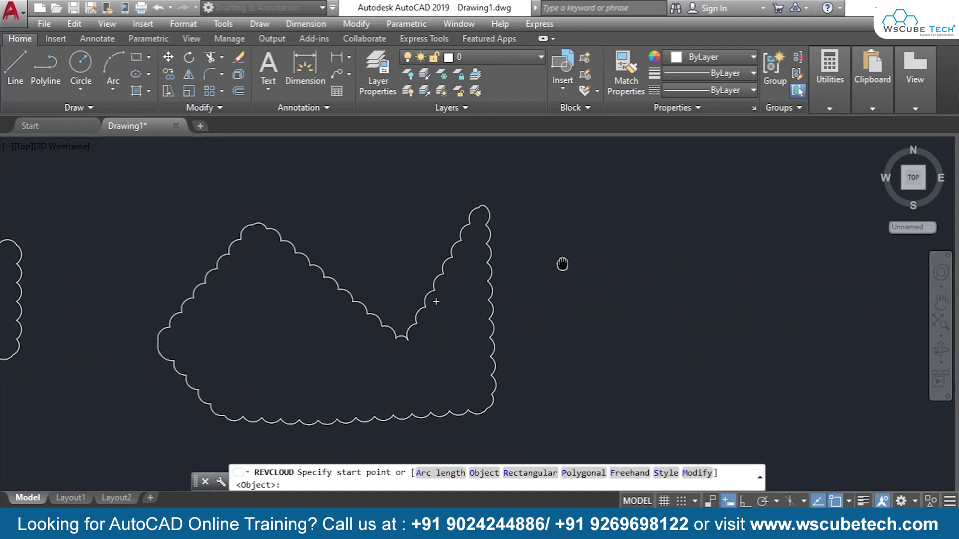
pyautogui.click(388, 225)
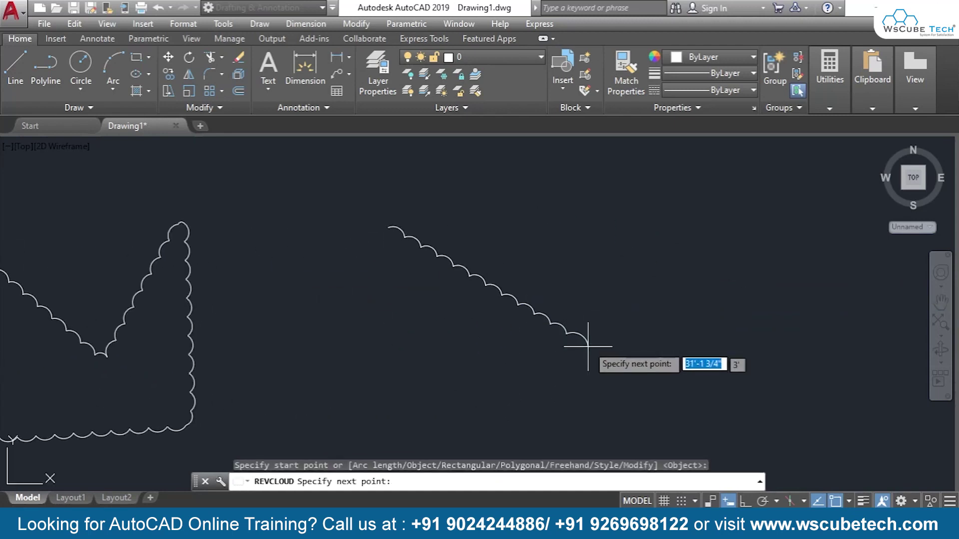
pyautogui.click(631, 181)
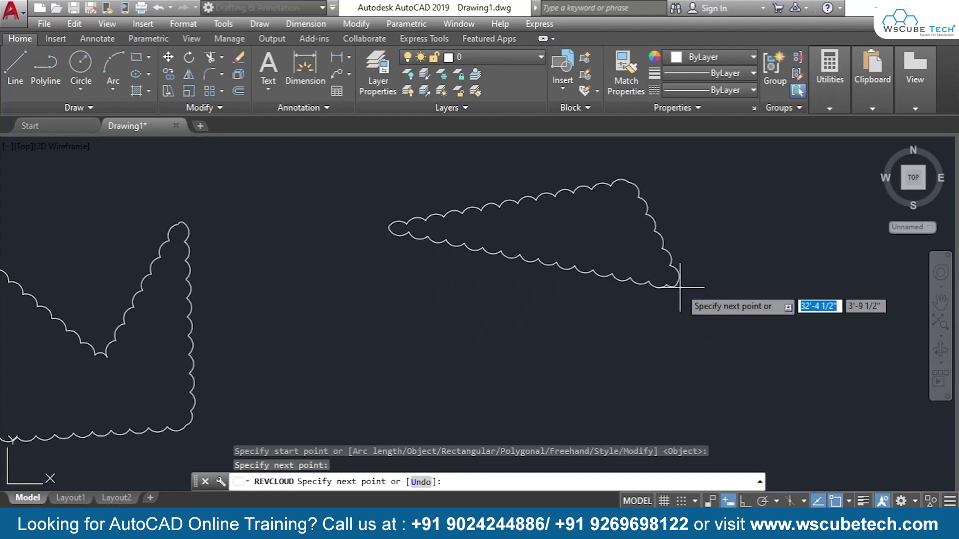
pyautogui.click(654, 325)
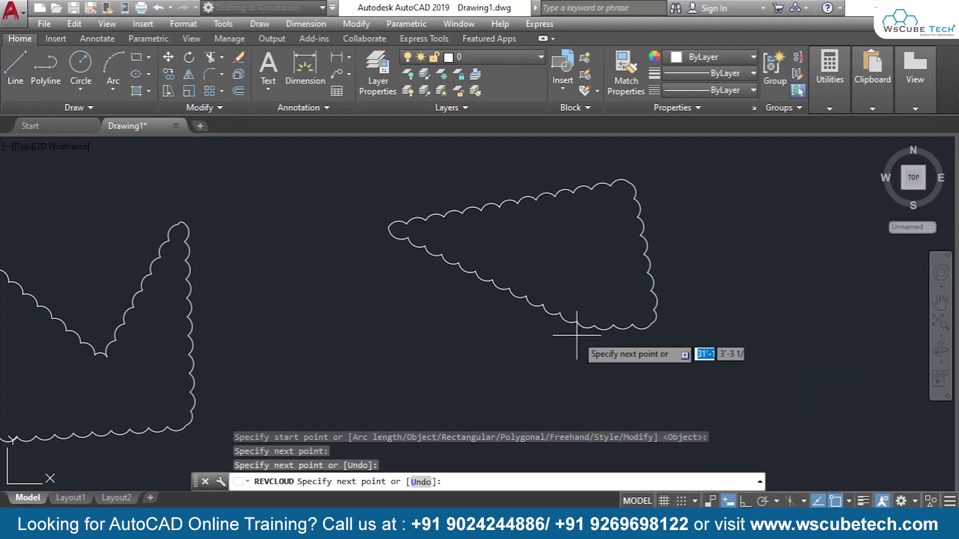
pyautogui.click(545, 366)
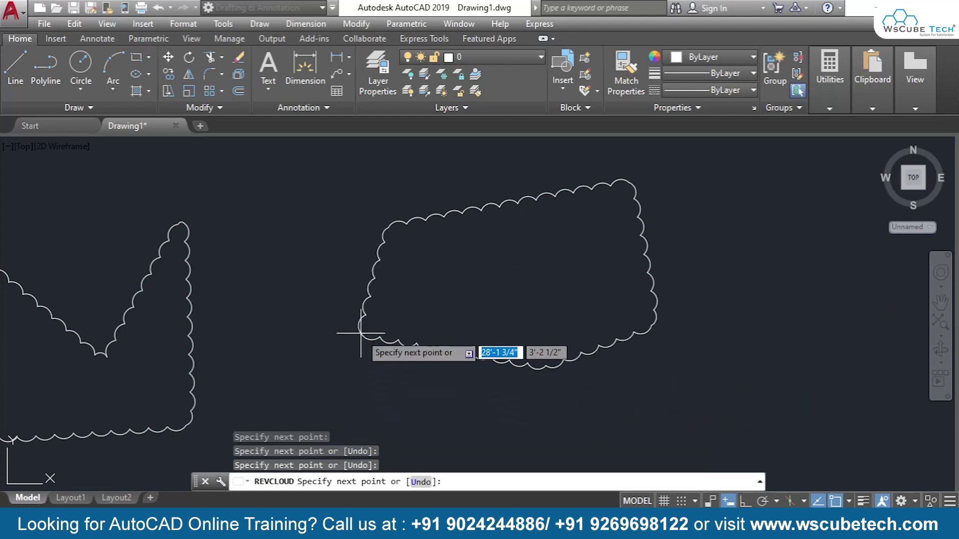
pyautogui.click(388, 308)
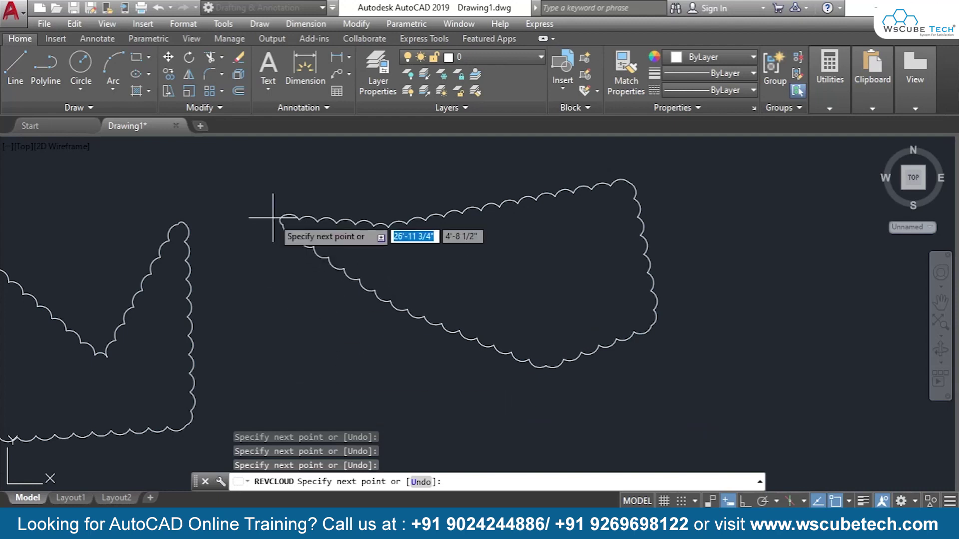
pyautogui.click(273, 235)
pyautogui.click(420, 381)
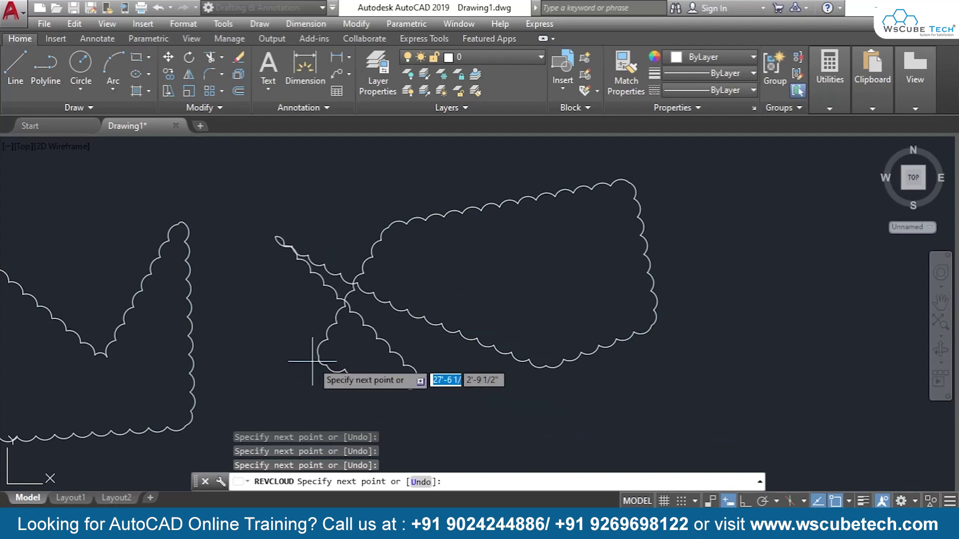
pyautogui.click(261, 146)
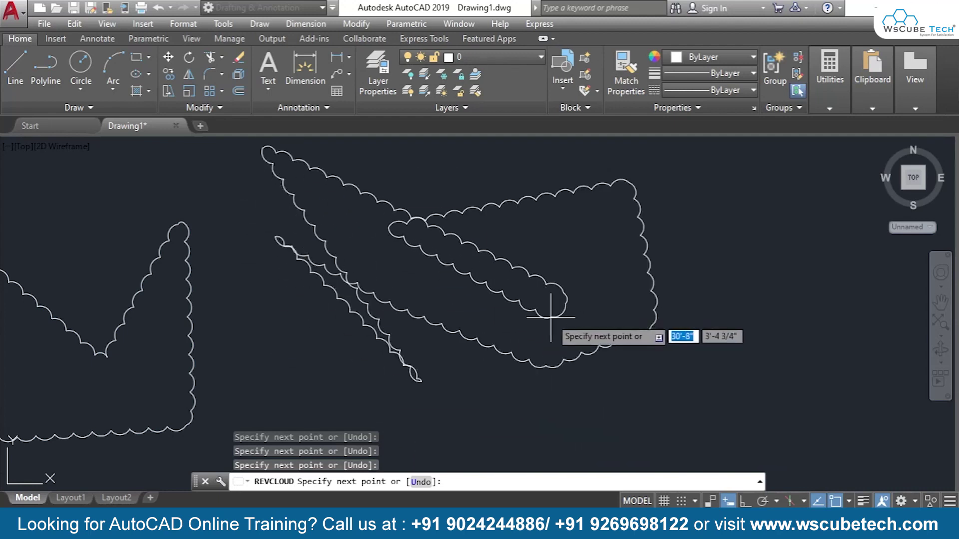
# Cancel the unfinished cloud and erase every object in the drawing
pyautogui.press('Escape')
pyautogui.hotkey('ctrl', 'a')
pyautogui.press('Delete')
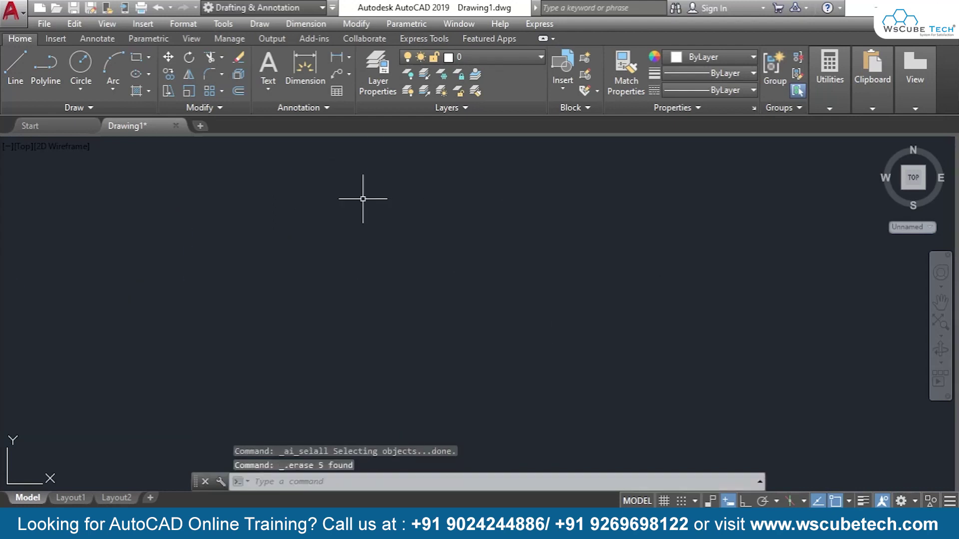
# Sketch freehand revision clouds with REVCLOUD, then select all and delete them
pyautogui.write('rev')
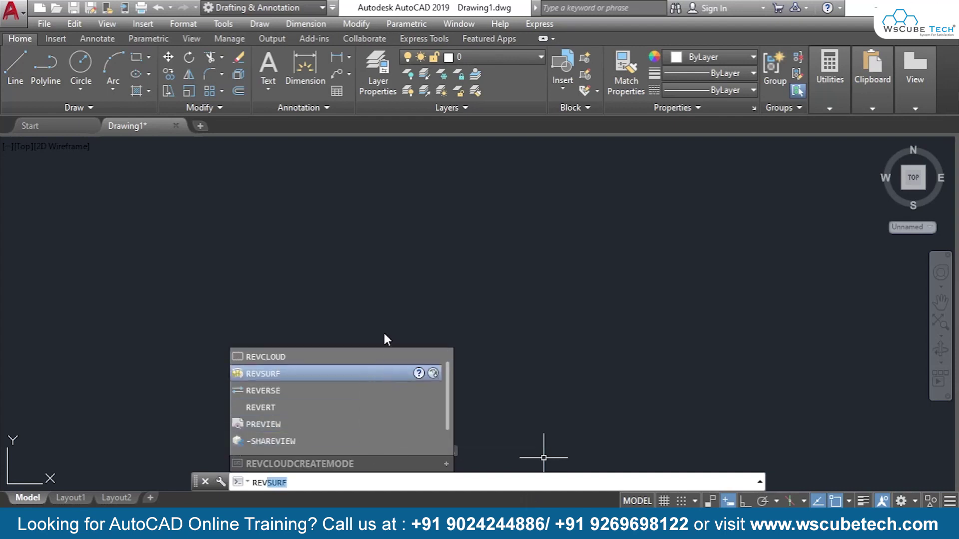
pyautogui.click(359, 356)
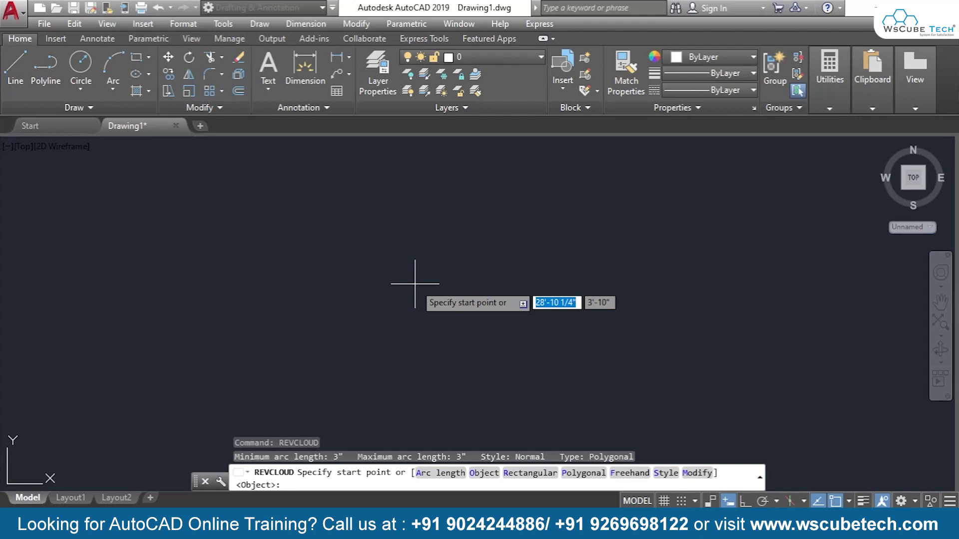
pyautogui.click(624, 476)
pyautogui.click(163, 307)
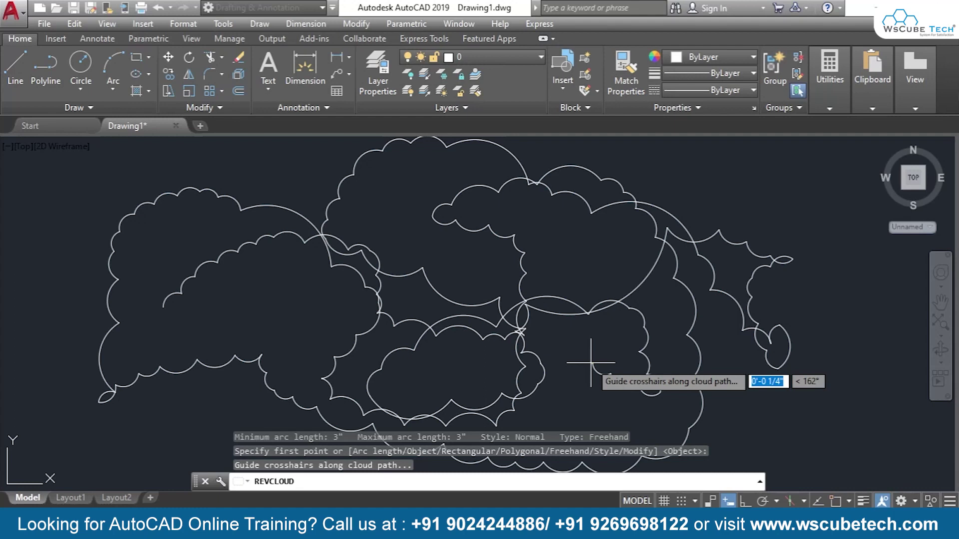
pyautogui.press('Escape')
pyautogui.hotkey('ctrl', 'a')
pyautogui.press('Delete')
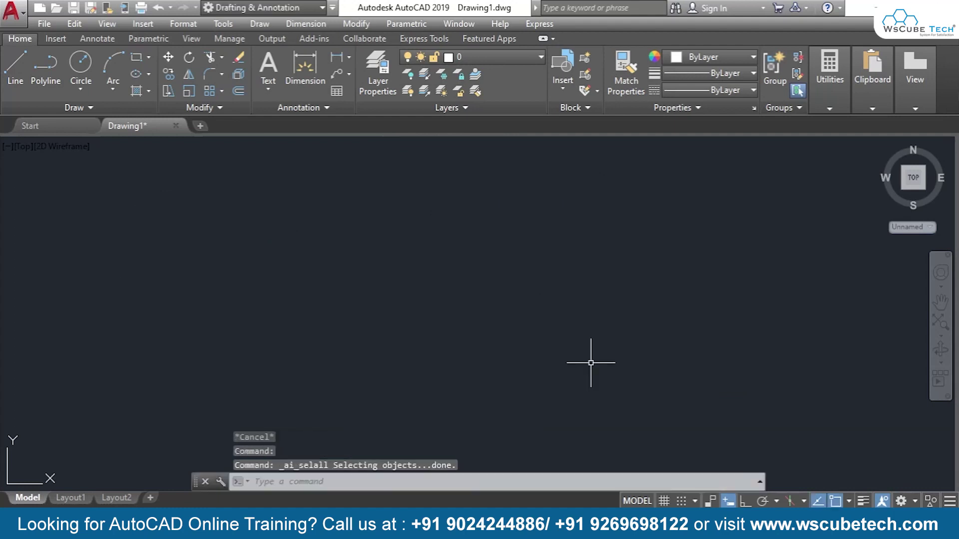
# Draw a large closed freehand revision cloud from the Draw panel, then erase it
pyautogui.click(95, 111)
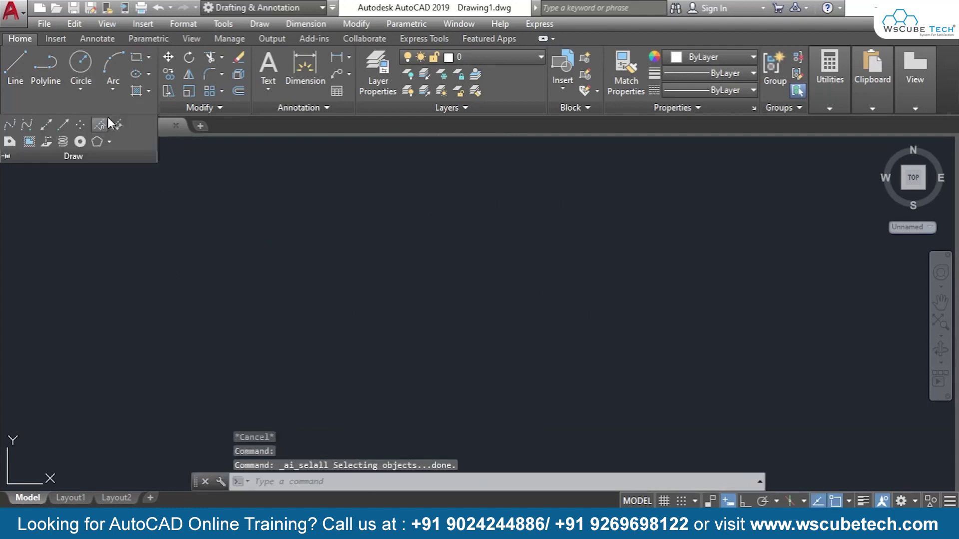
pyautogui.click(109, 142)
pyautogui.click(116, 216)
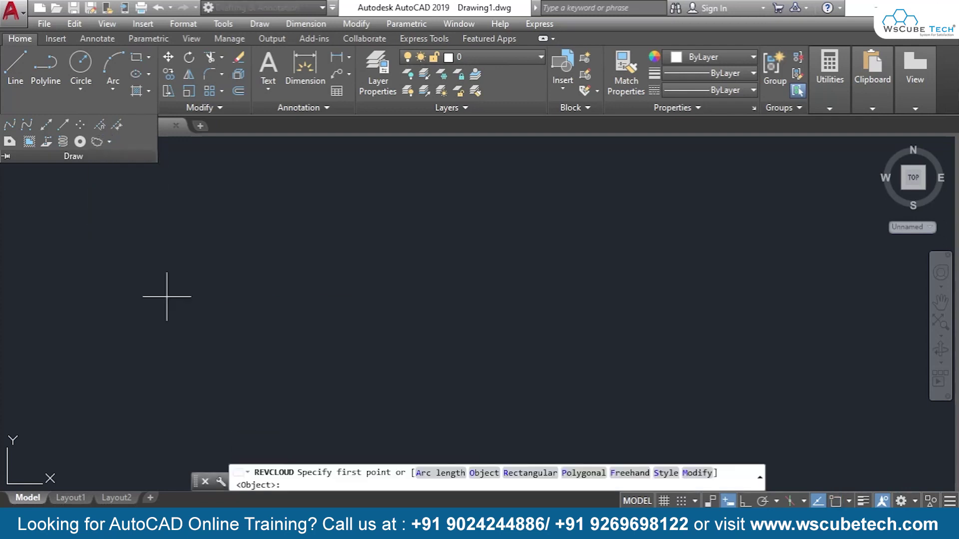
pyautogui.click(144, 287)
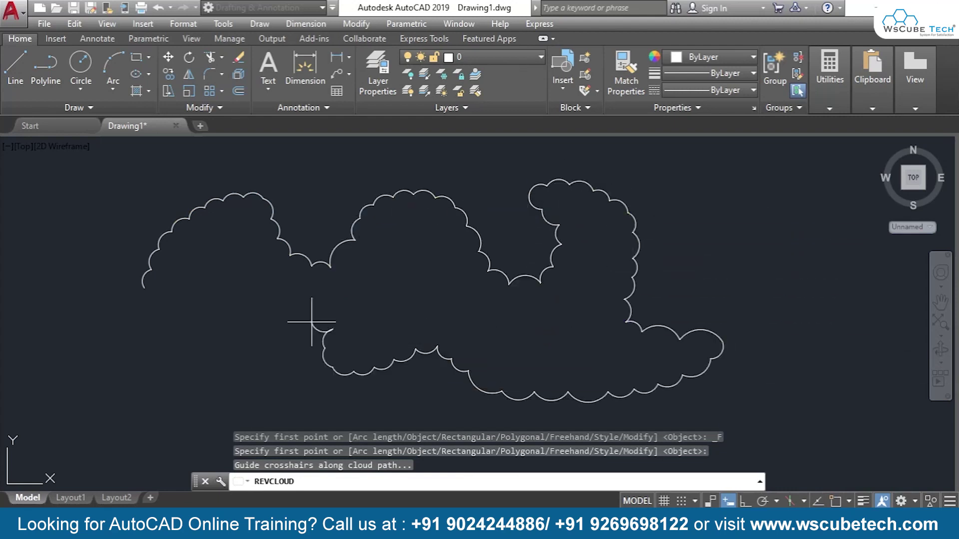
pyautogui.click(145, 285)
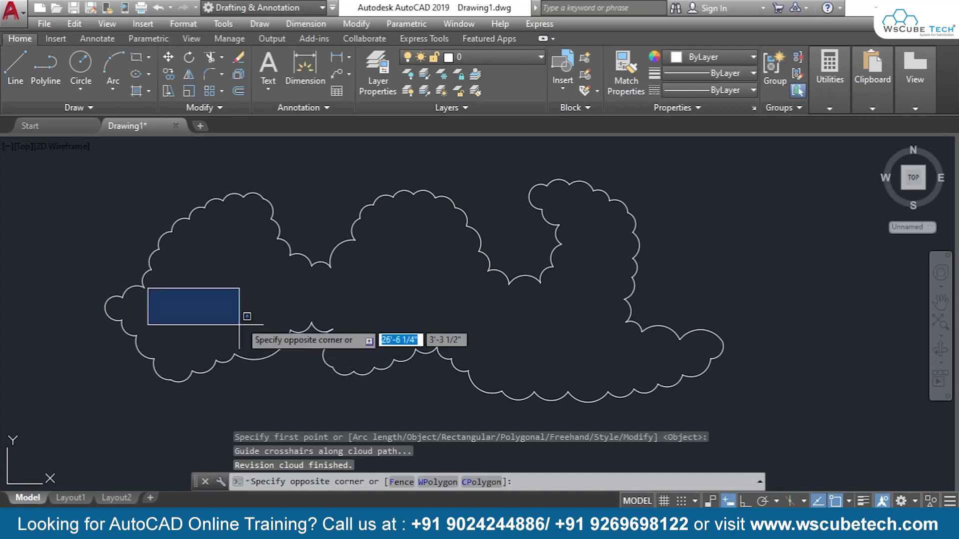
pyautogui.click(249, 289)
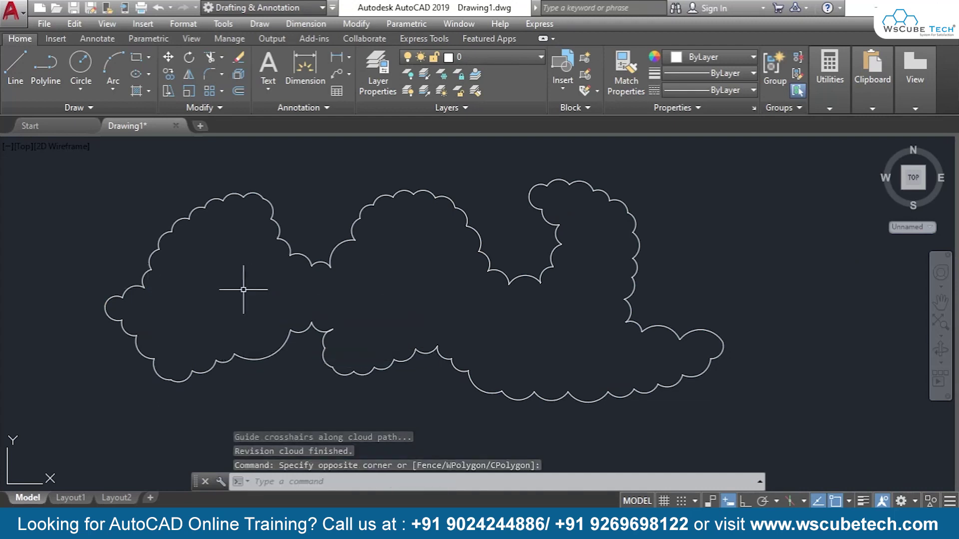
pyautogui.hotkey('ctrl', 'a')
pyautogui.press('Delete')
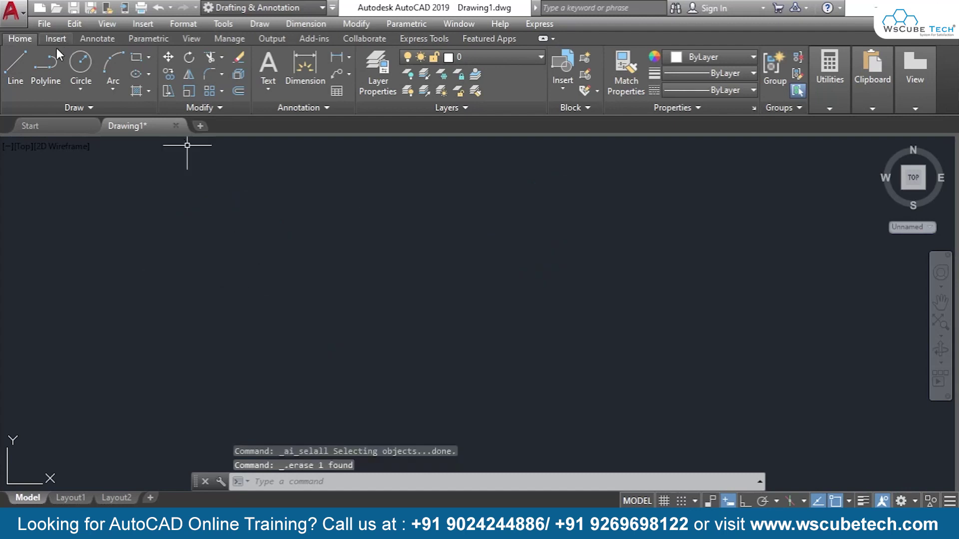
pyautogui.click(96, 109)
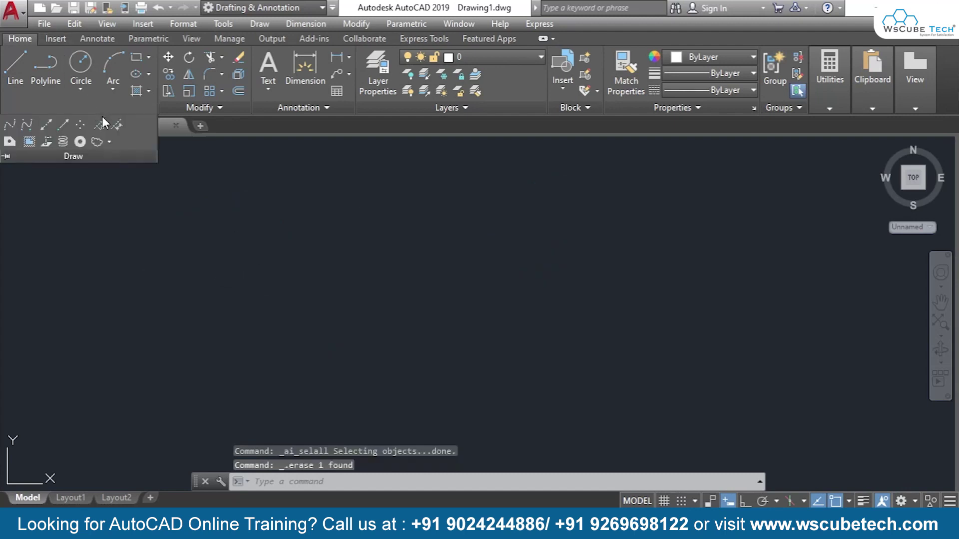
pyautogui.click(109, 143)
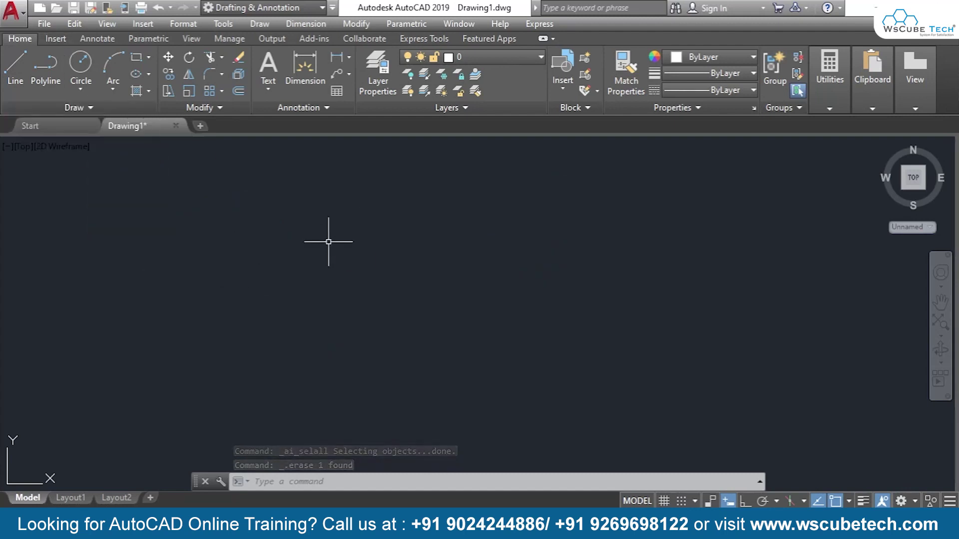
pyautogui.write('REV')
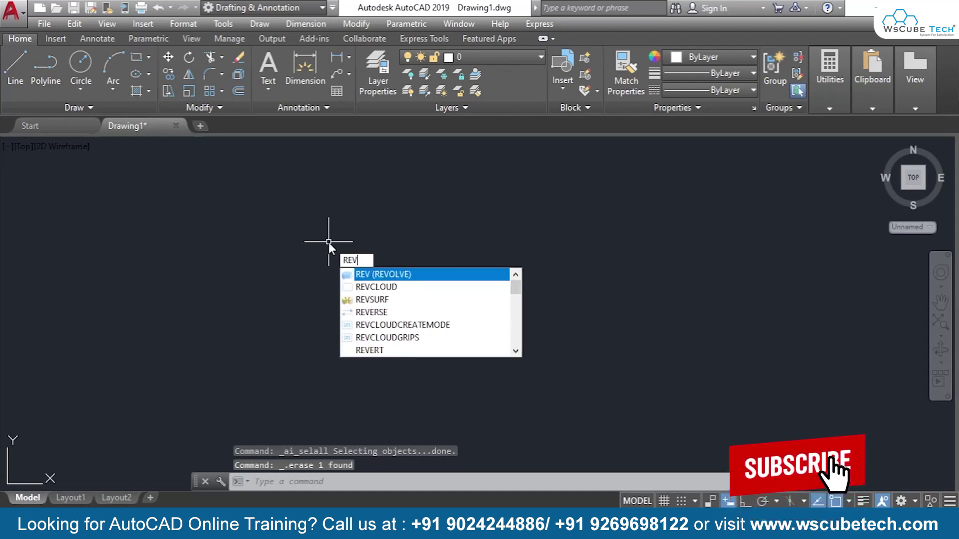
pyautogui.press('Return')
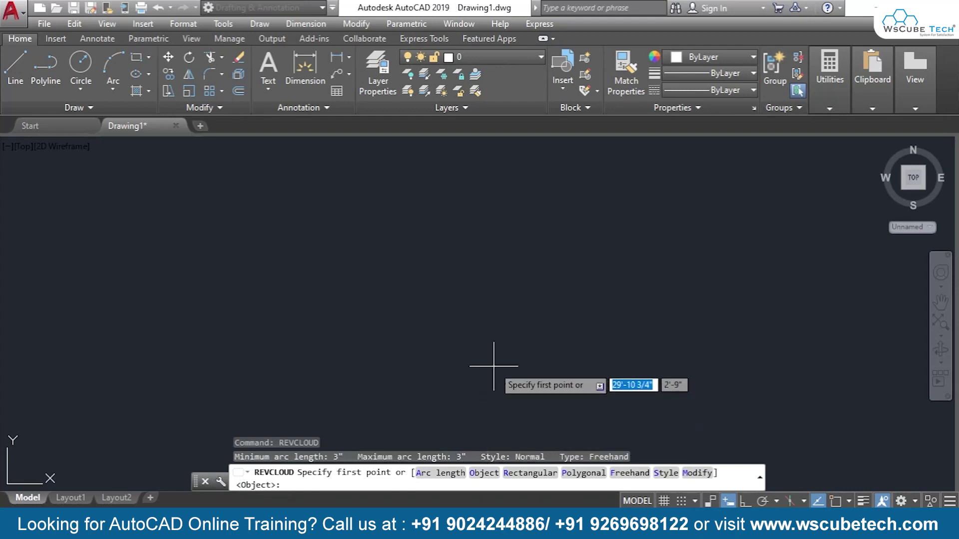
pyautogui.press('Escape')
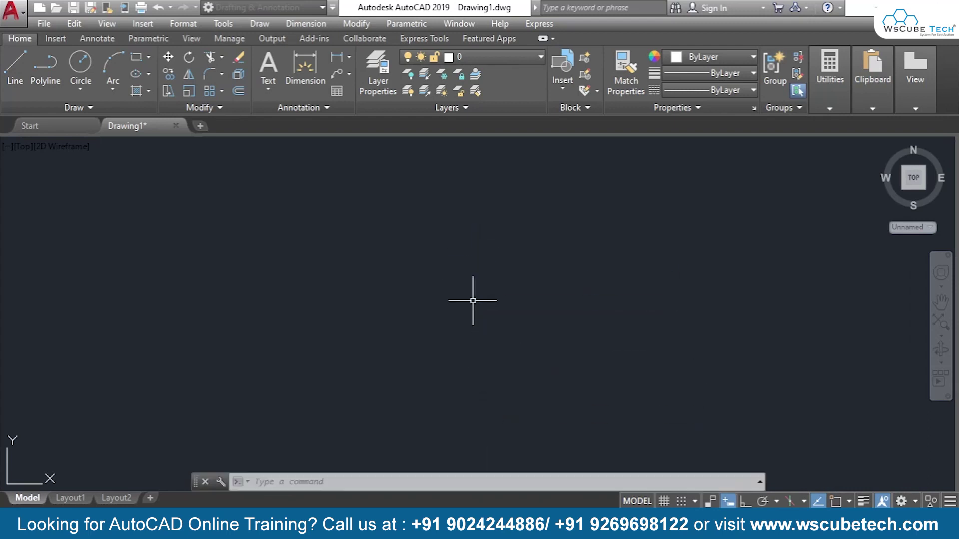
# Draw a closed rectangle from four Ortho-constrained lines near the drawing's middle
pyautogui.click(15, 71)
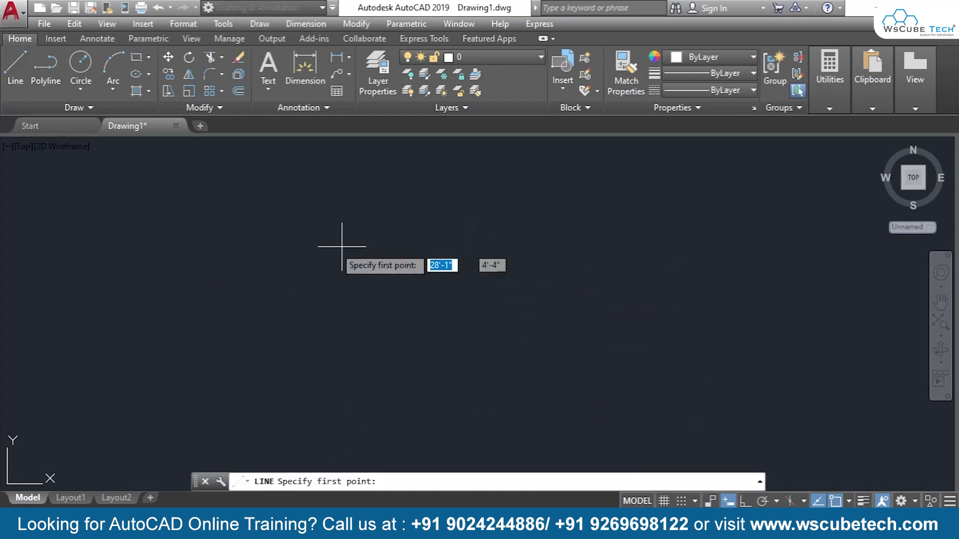
pyautogui.click(289, 224)
pyautogui.press('F8')
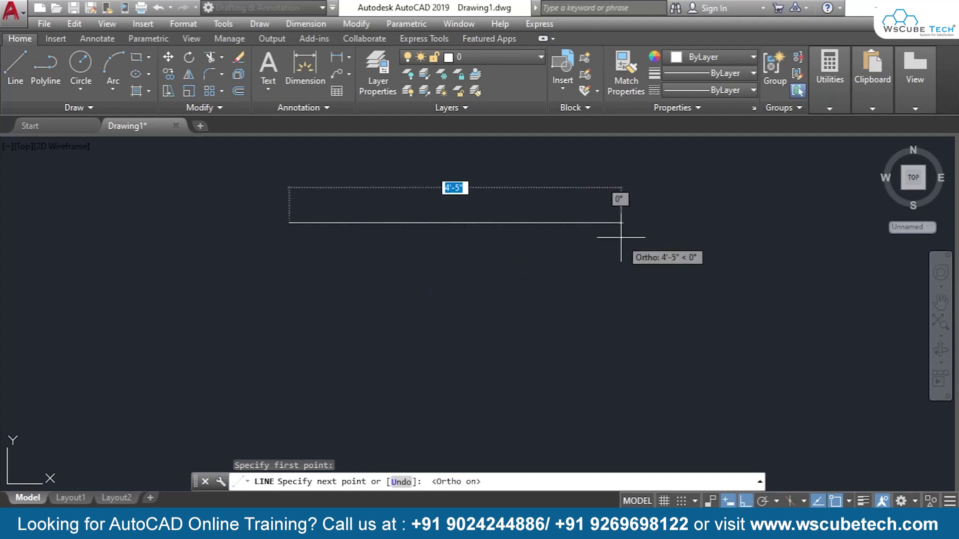
pyautogui.press('Escape')
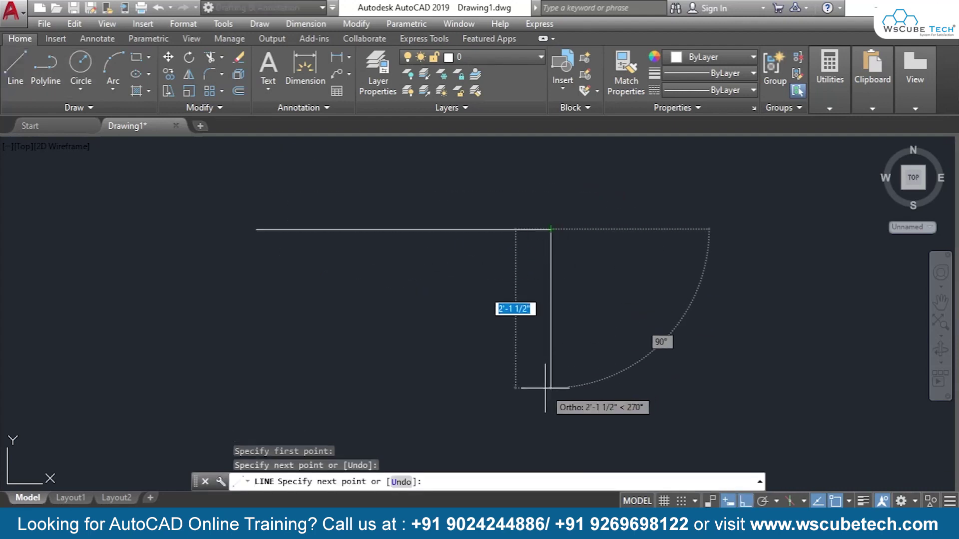
pyautogui.click(551, 377)
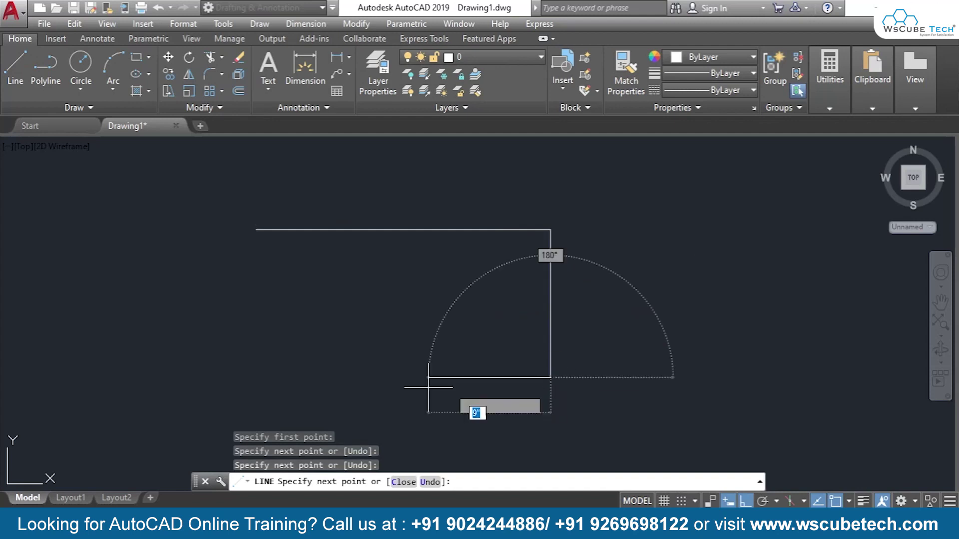
pyautogui.click(258, 379)
pyautogui.click(257, 230)
pyautogui.press('Return')
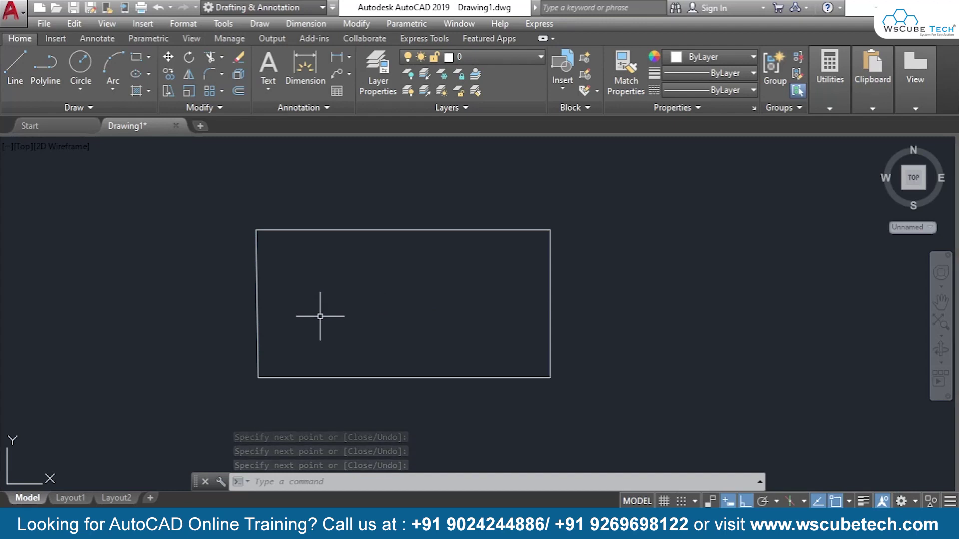
pyautogui.write('REV')
# Convert the rectangle's right line into a revision cloud with reversed arc direction
pyautogui.press('Down')
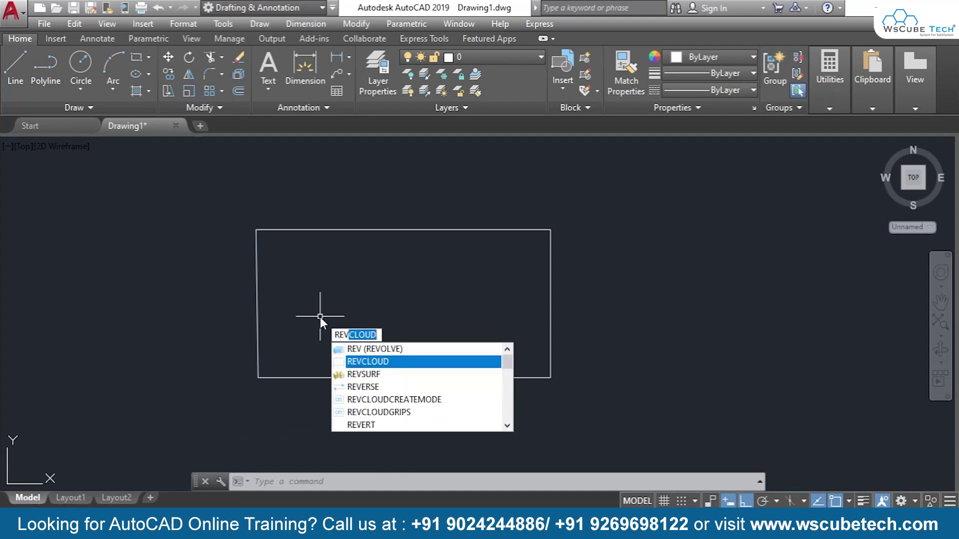
pyautogui.press('Return')
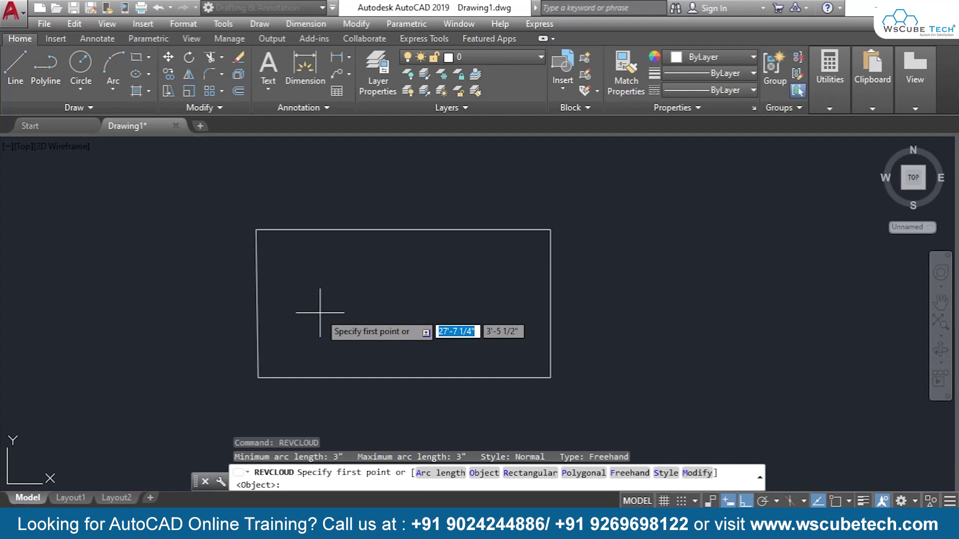
pyautogui.click(484, 475)
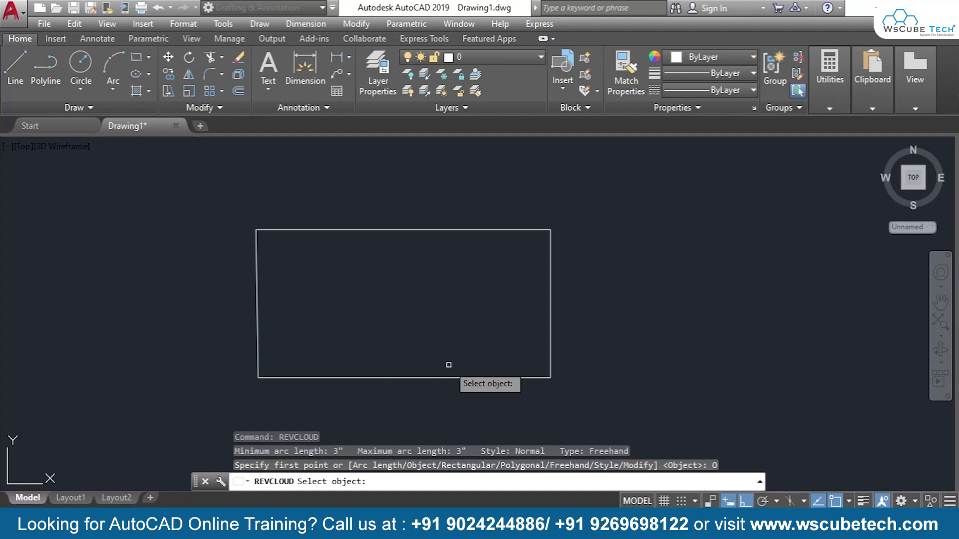
pyautogui.click(550, 289)
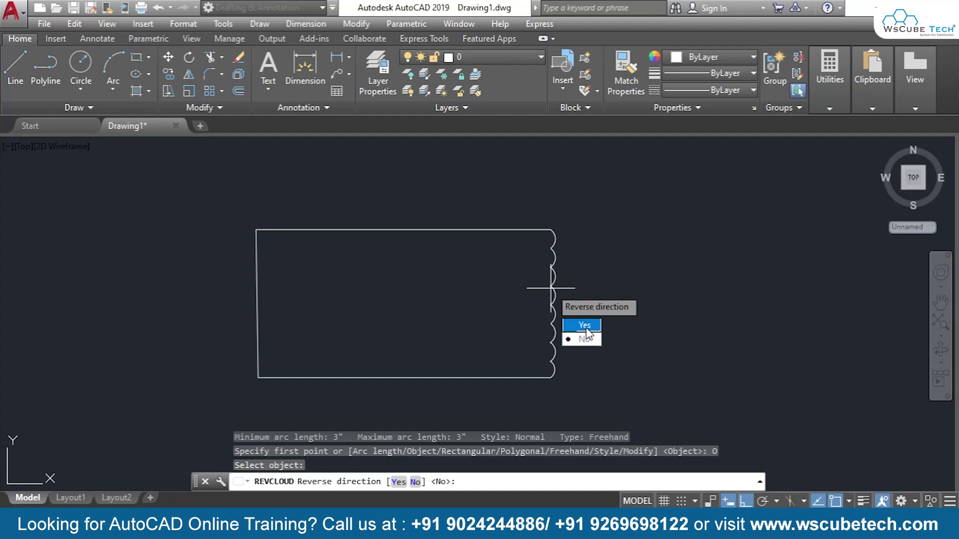
pyautogui.click(585, 326)
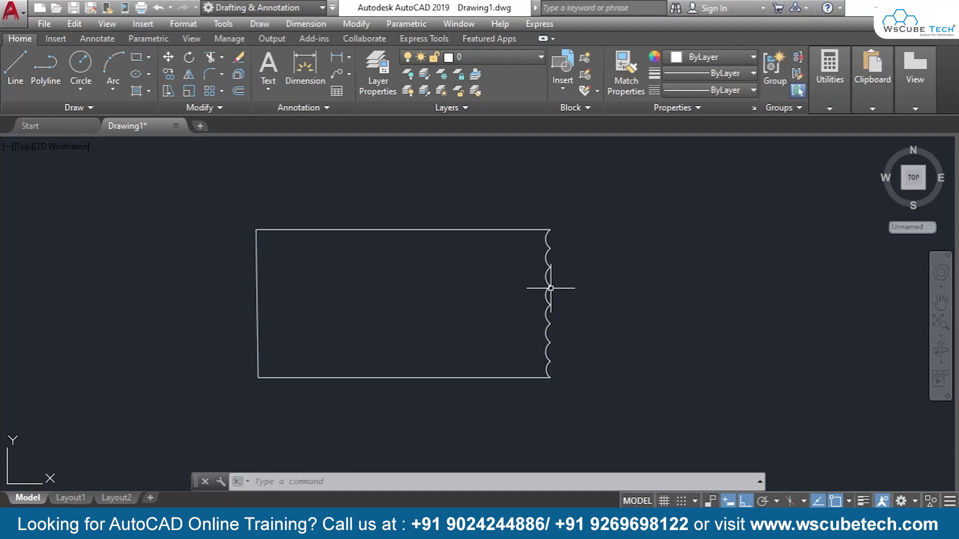
pyautogui.hotkey('ctrl', 'a')
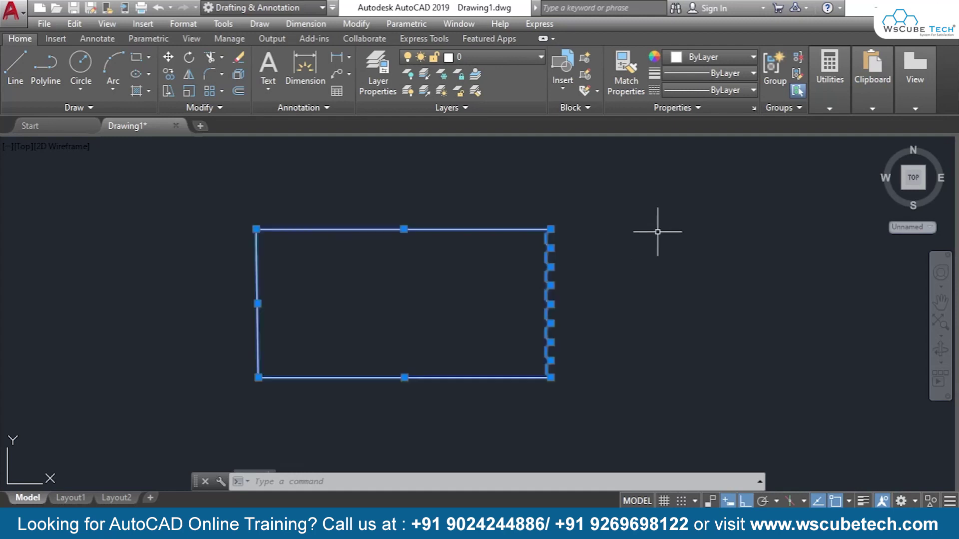
# Delete the rectangle and sketch a closed freehand revision cloud in the middle
pyautogui.press('Delete')
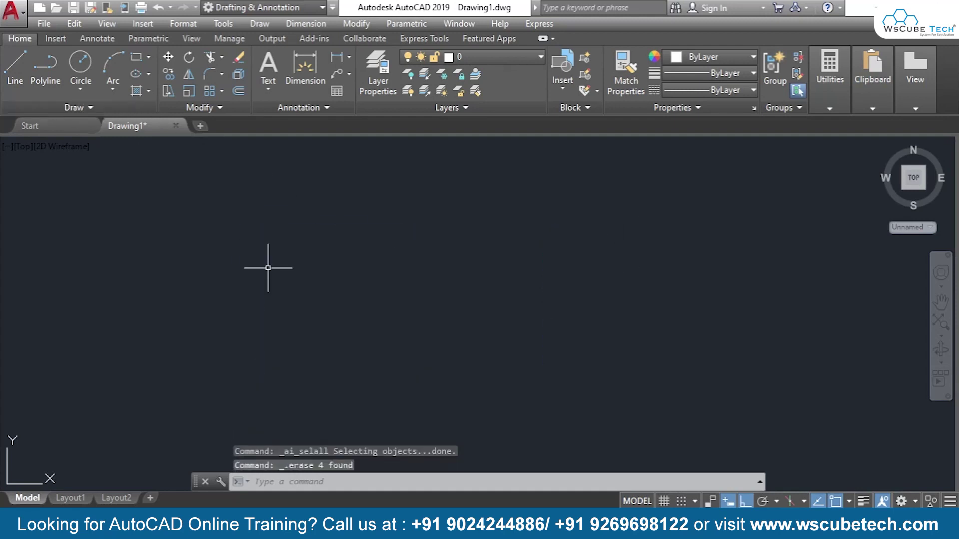
pyautogui.write('REV')
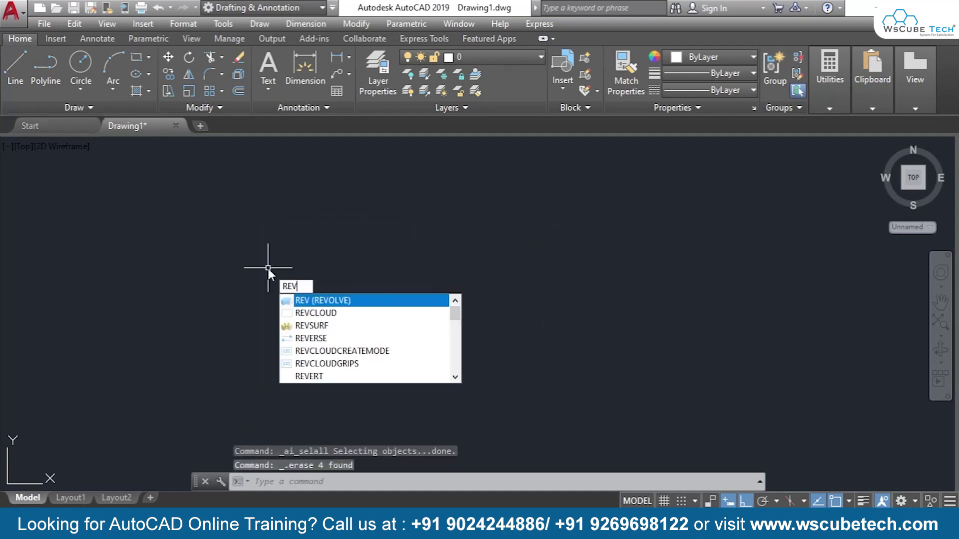
pyautogui.press('Down')
pyautogui.press('Return')
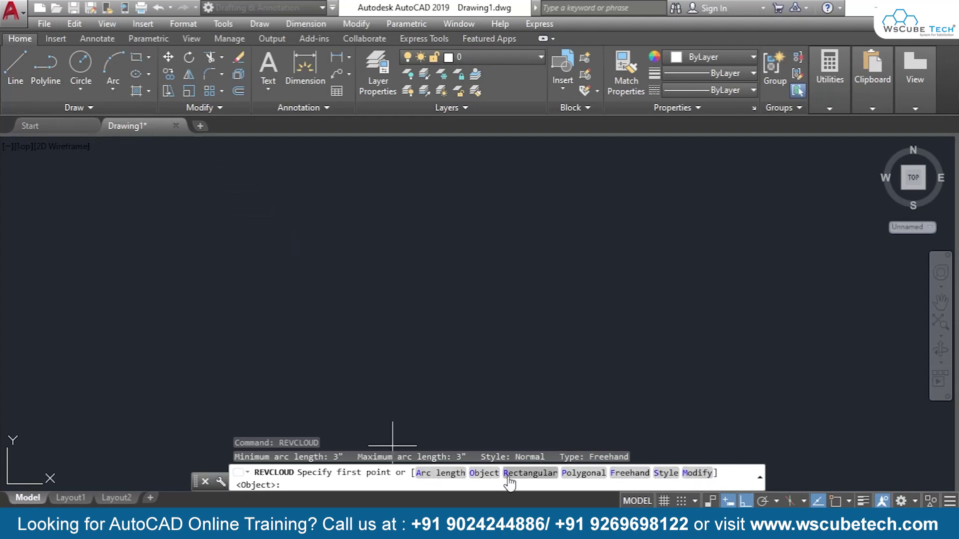
pyautogui.click(630, 474)
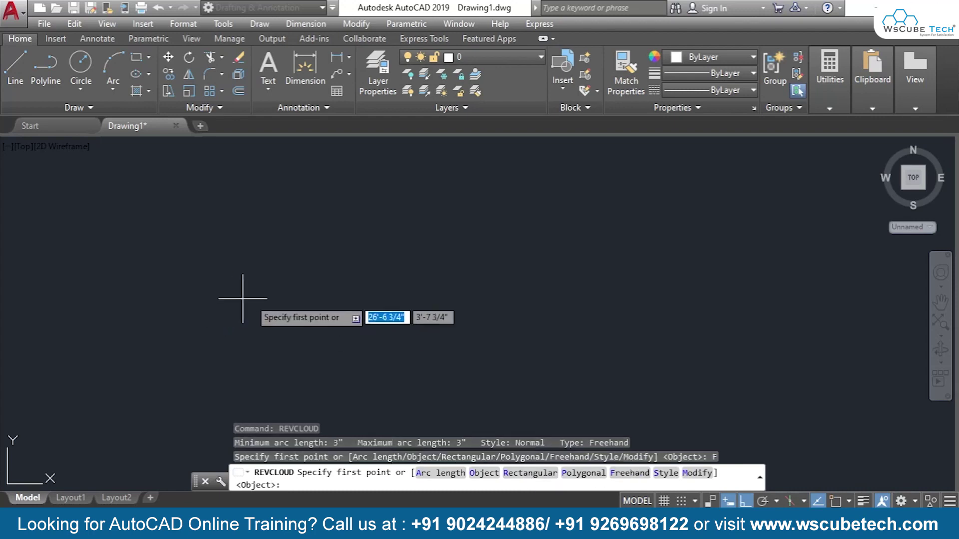
pyautogui.click(338, 336)
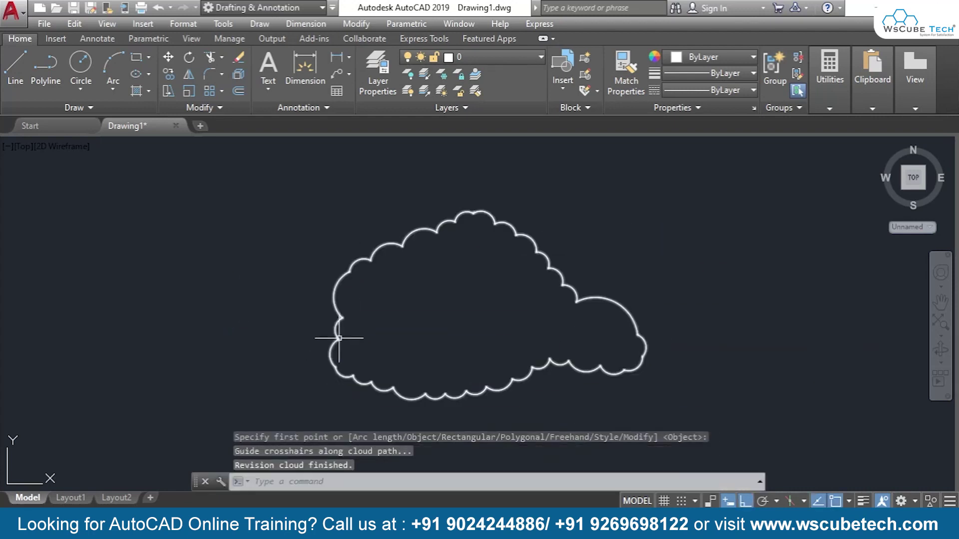
pyautogui.press('Return')
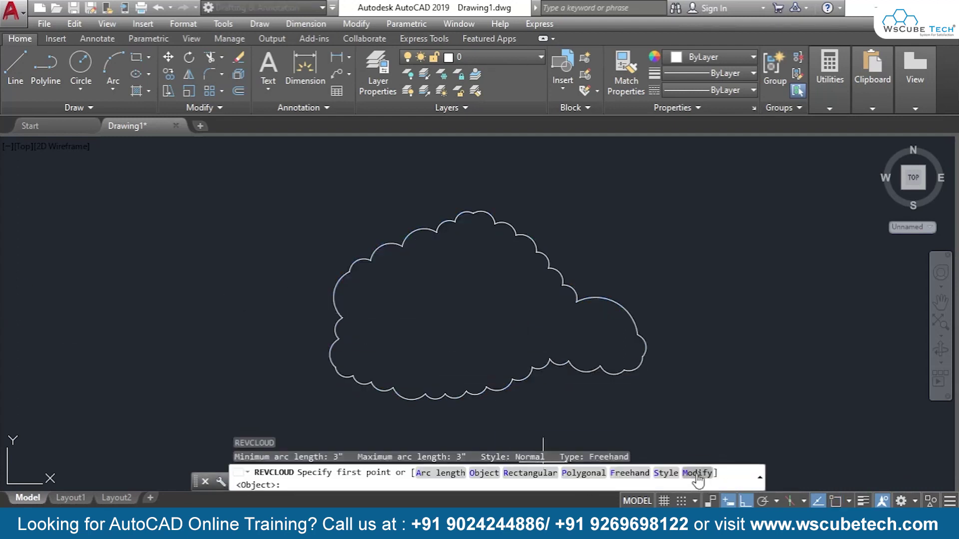
# Redraw the cloud's right section via Modify, erase the old part, and reverse arcs inward
pyautogui.click(696, 473)
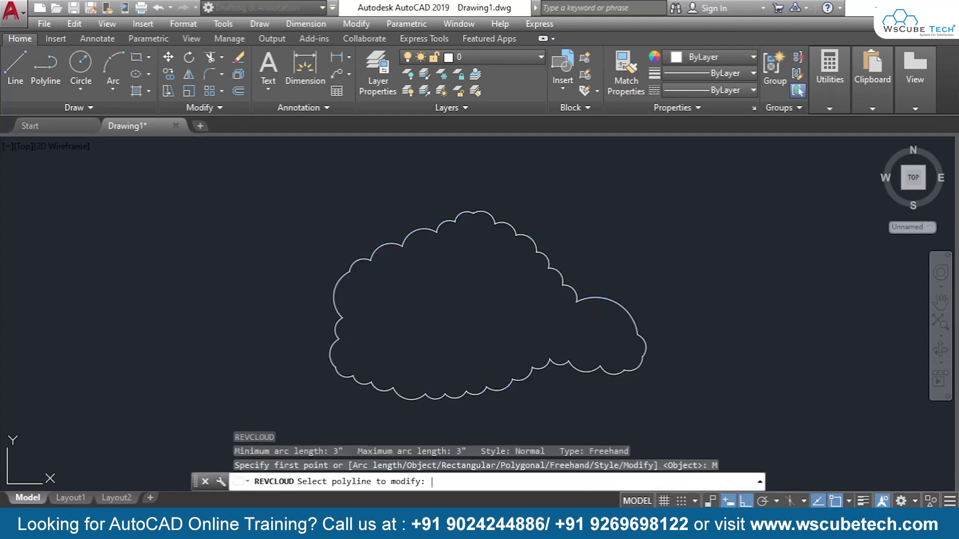
pyautogui.click(411, 400)
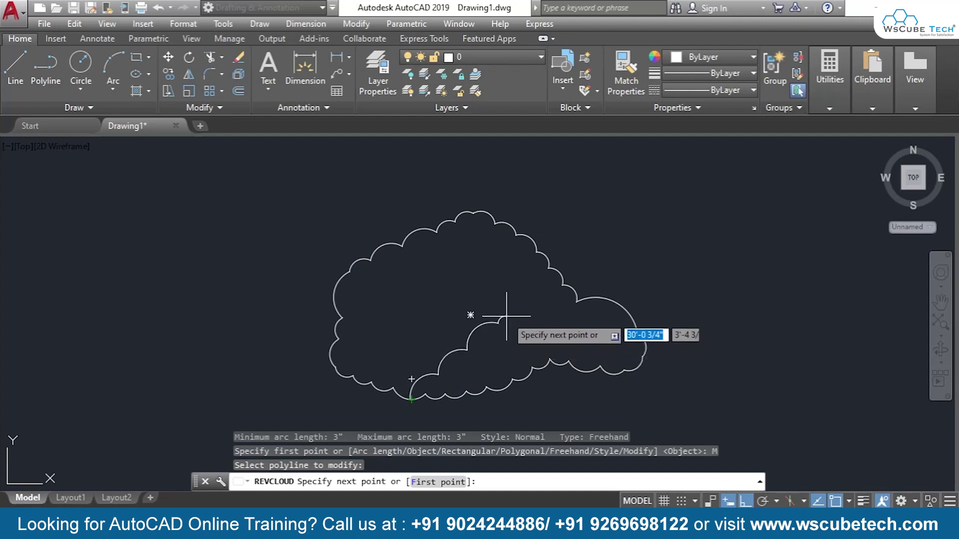
pyautogui.click(520, 227)
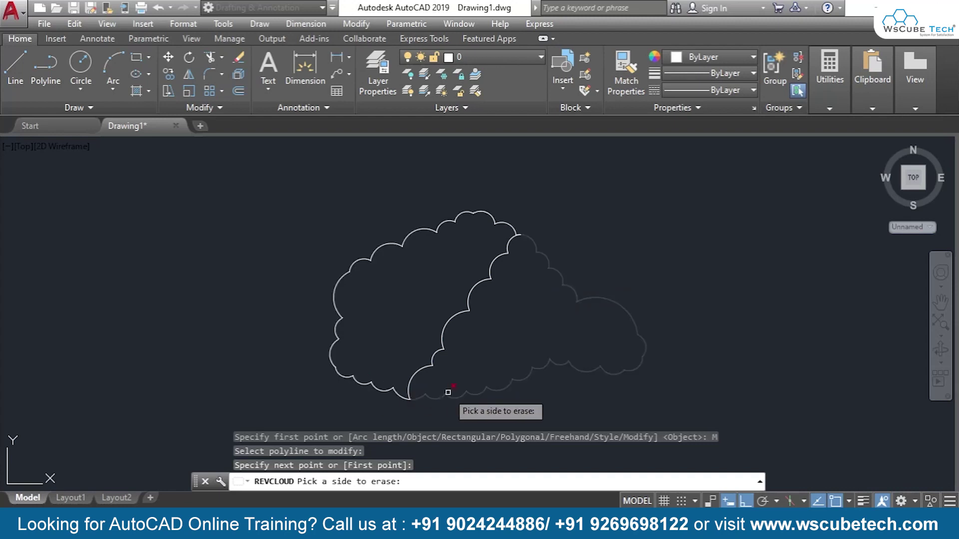
pyautogui.click(463, 397)
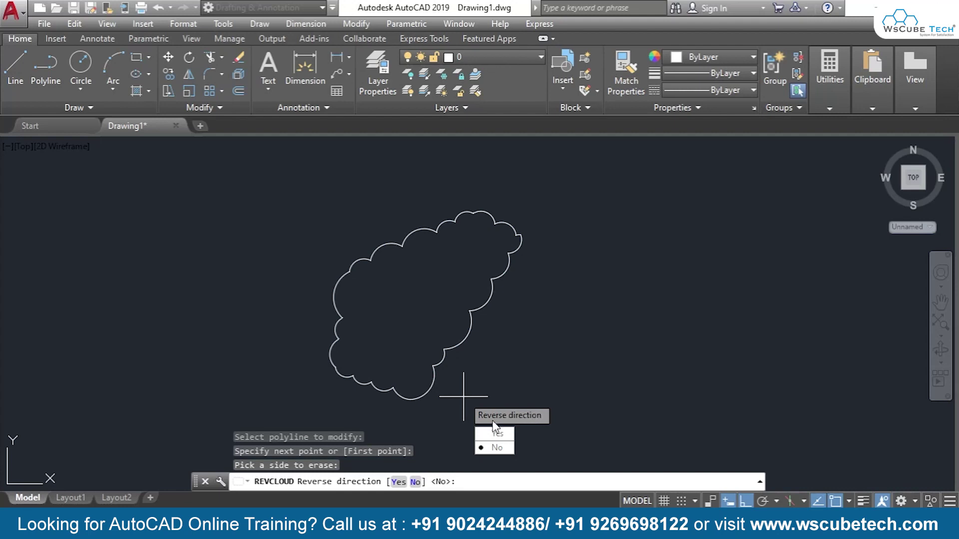
pyautogui.click(498, 435)
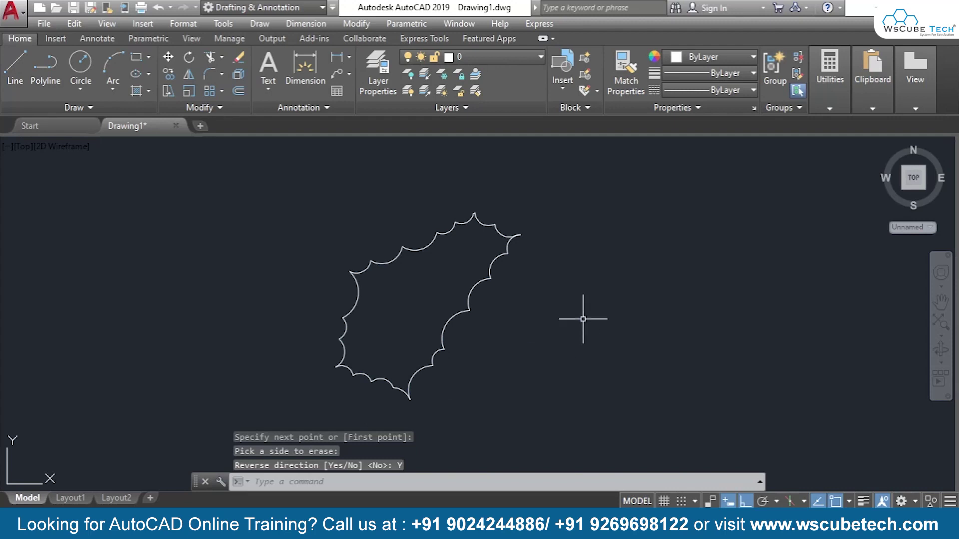
pyautogui.press('Return')
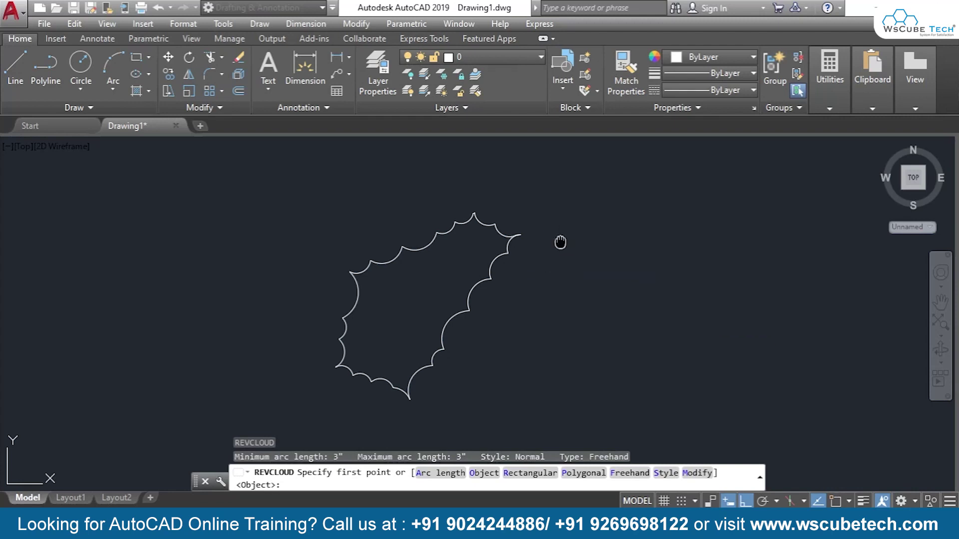
# Pan left, then draw a kidney-shaped freehand cloud with Normal-style outward 3-inch scallops
pyautogui.moveTo(561, 240); pyautogui.dragTo(311, 222, button='middle')
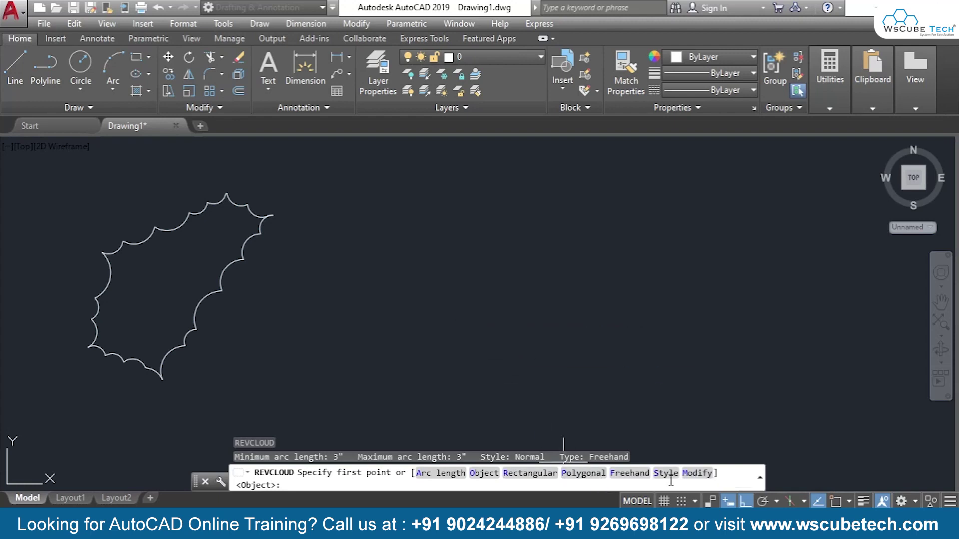
pyautogui.click(664, 473)
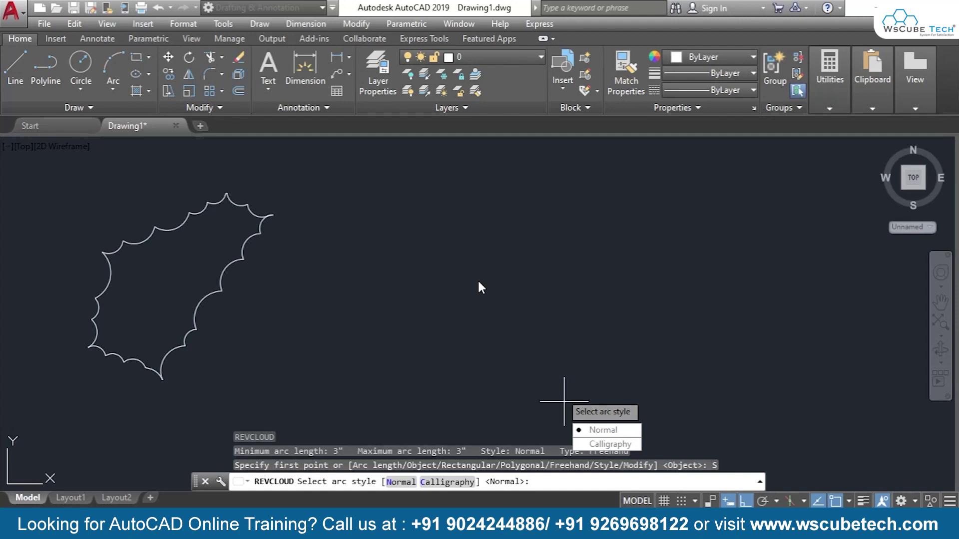
pyautogui.click(603, 430)
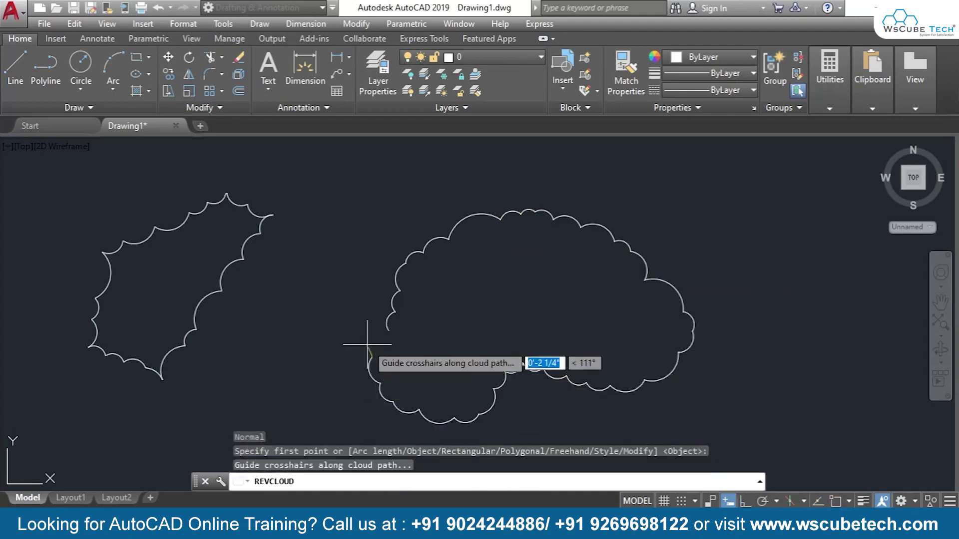
pyautogui.click(392, 323)
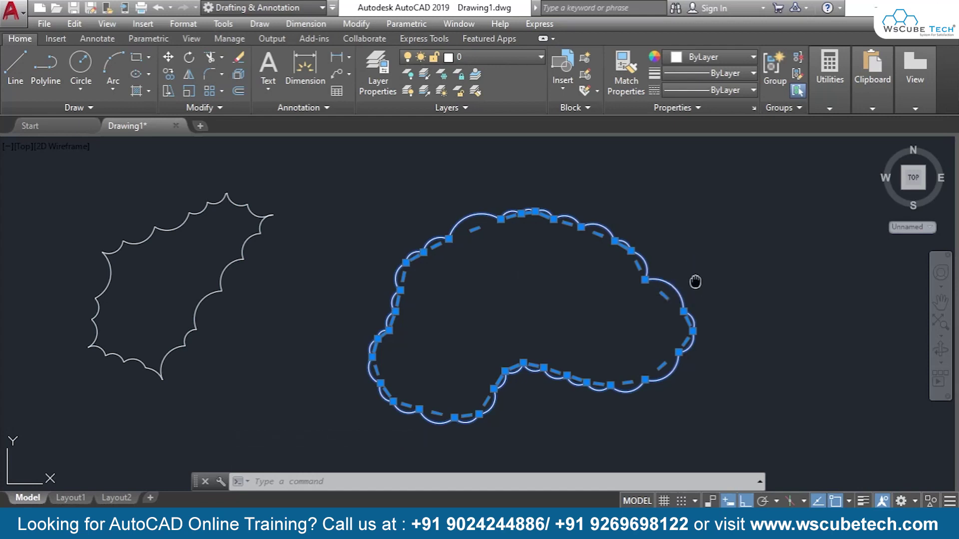
# Pan the view left to clear space and restart REVCLOUD for another cloud
pyautogui.moveTo(715, 279); pyautogui.dragTo(334, 266, button='middle')
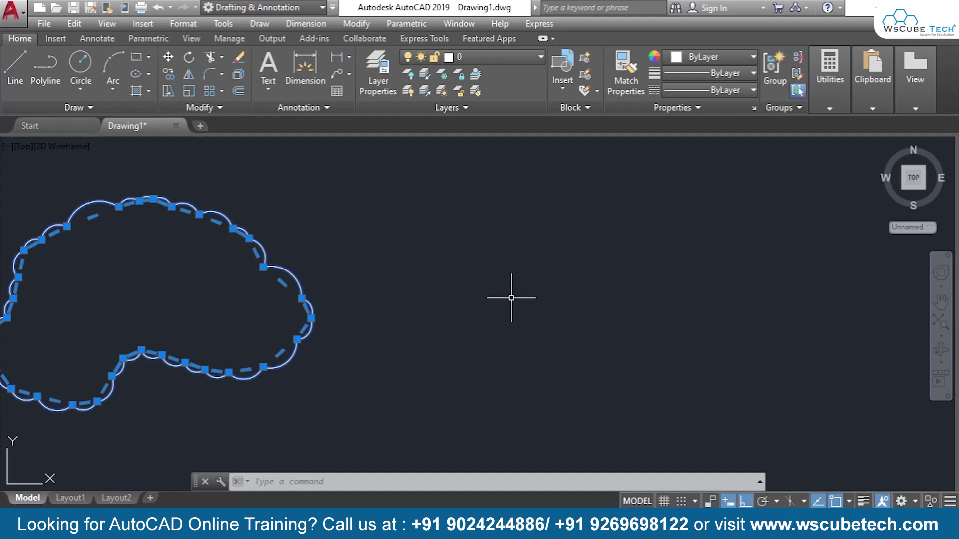
pyautogui.write('E')
pyautogui.press('BackSpace')
pyautogui.write('revc')
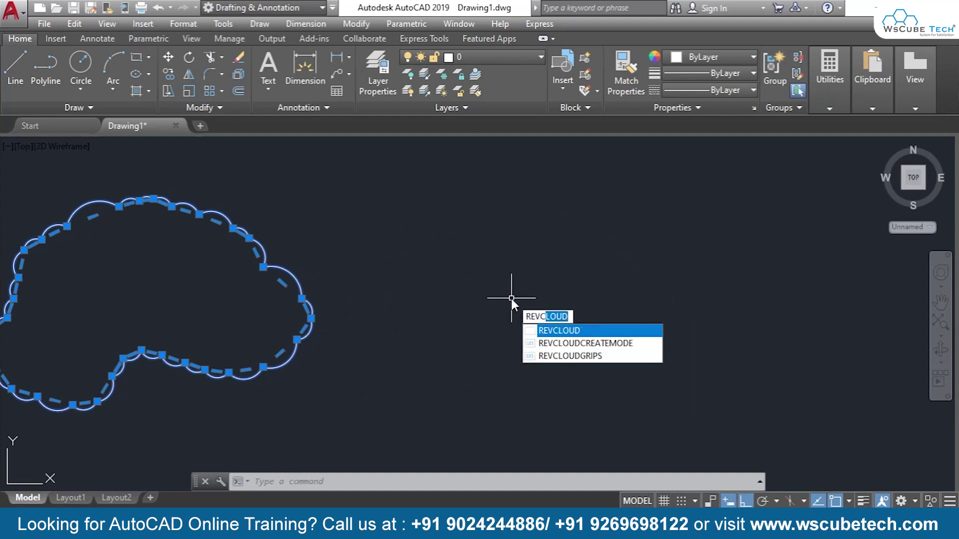
pyautogui.press('Return')
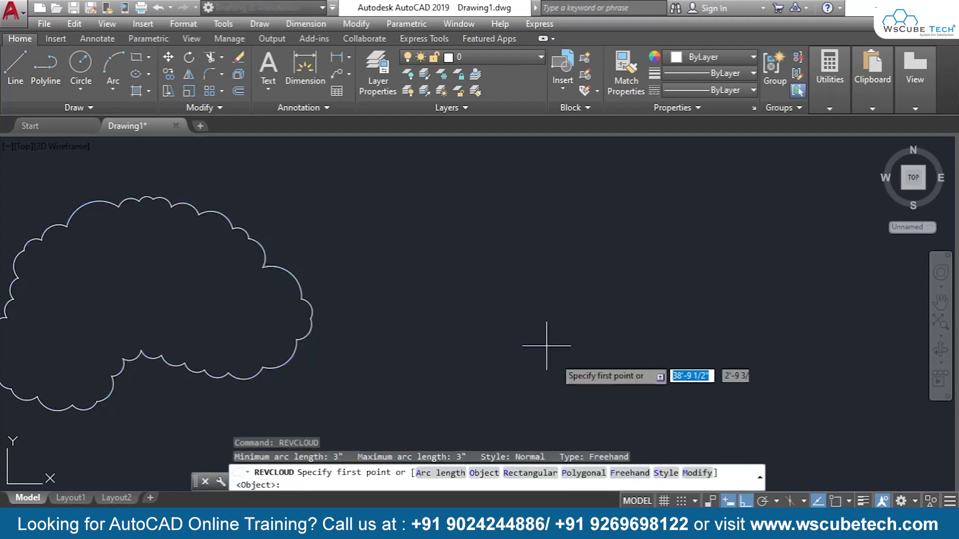
# Set the arc style to Calligraphy and draw a freehand cloud with thick, tapered scallops
pyautogui.click(666, 473)
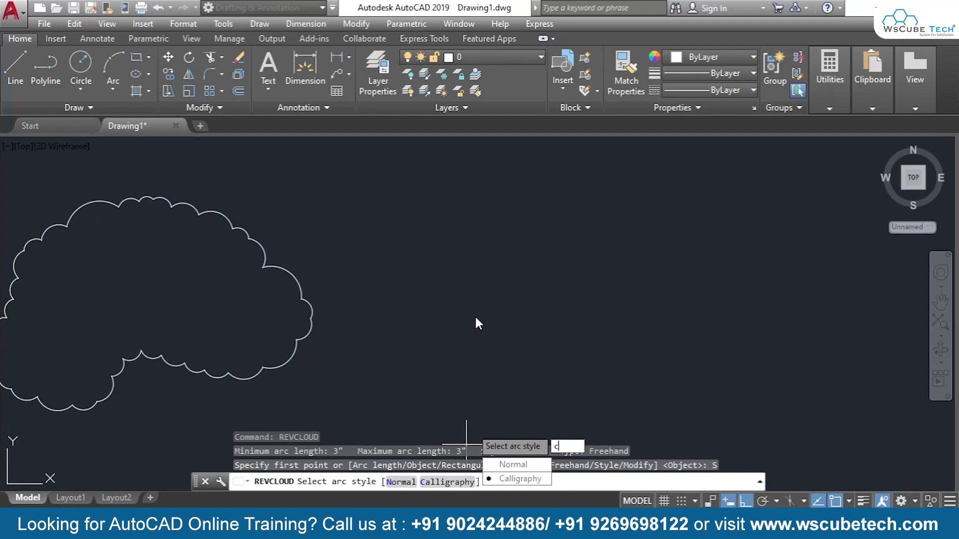
pyautogui.write('c')
pyautogui.press('Return')
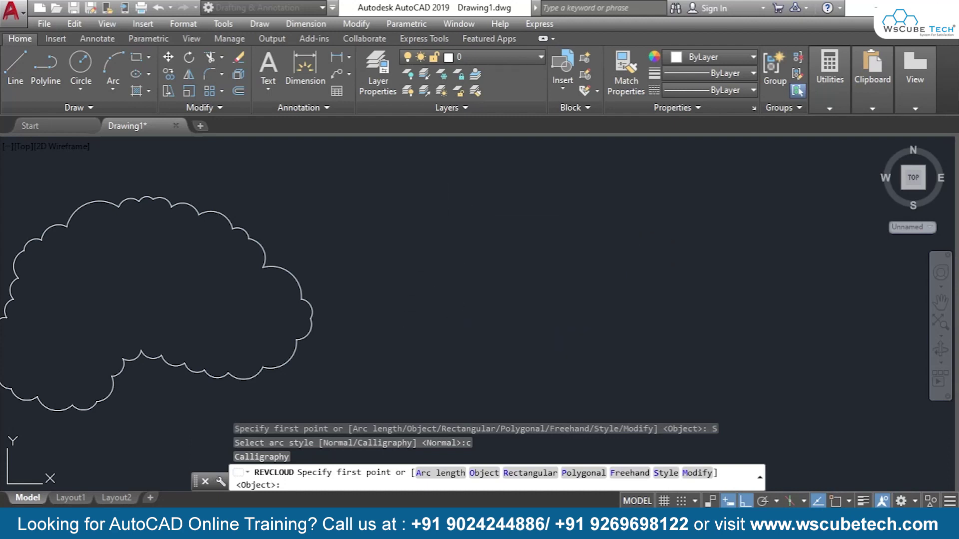
pyautogui.click(432, 323)
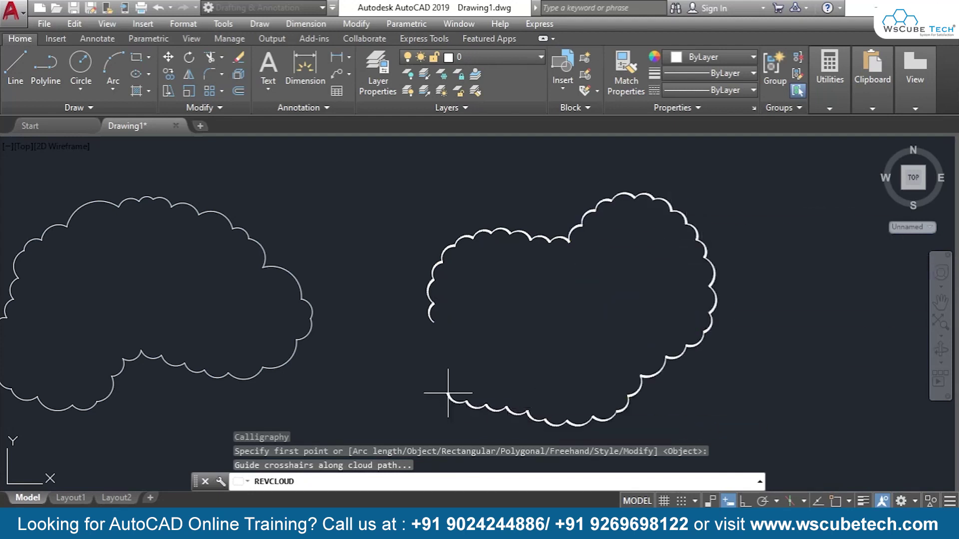
pyautogui.click(434, 322)
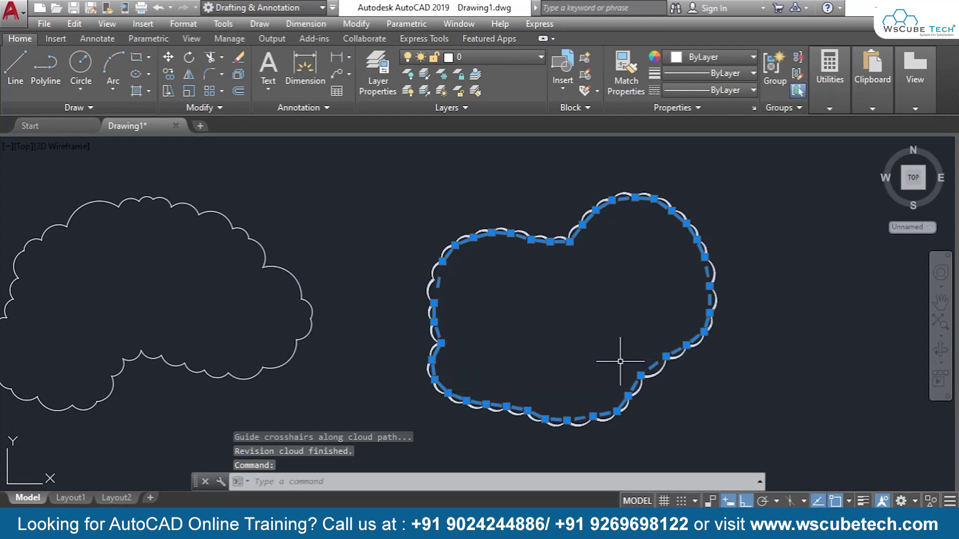
# Zoom and pan to compare the calligraphy and normal cloud edges, then select all clouds
pyautogui.press('Return')
pyautogui.scroll(5, 563, 369)
pyautogui.scroll(-5, 331, 321)
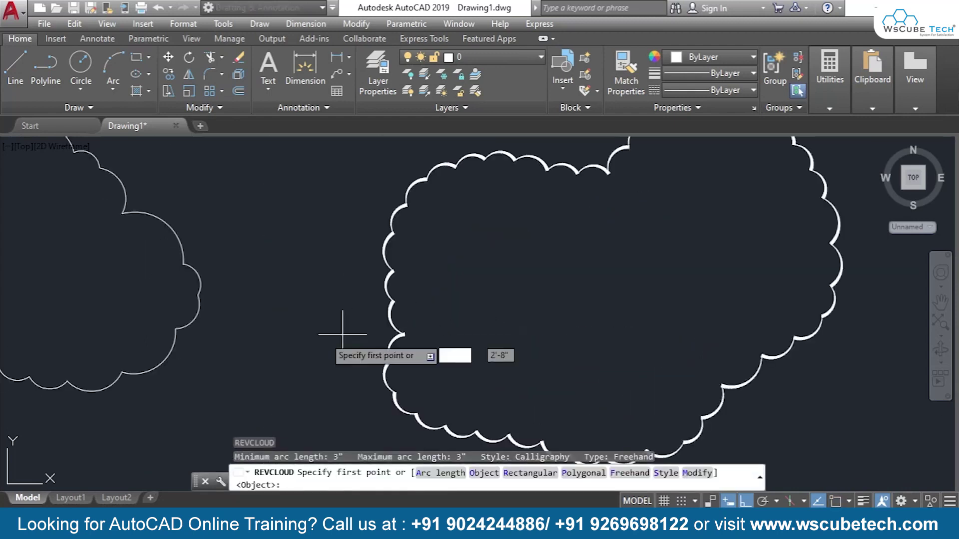
pyautogui.scroll(5, 207, 325)
pyautogui.moveTo(213, 336); pyautogui.dragTo(496, 404, button='middle')
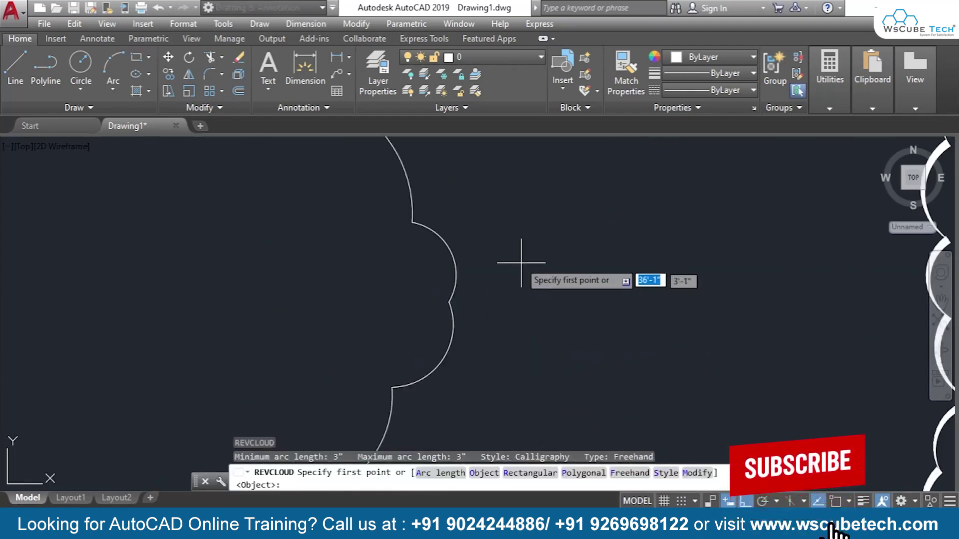
pyautogui.scroll(-2, 700, 325)
pyautogui.moveTo(700, 325)
pyautogui.mouseDown(button='middle')
pyautogui.moveTo(574, 338)
pyautogui.moveTo(459, 327)
pyautogui.mouseUp(button='middle')
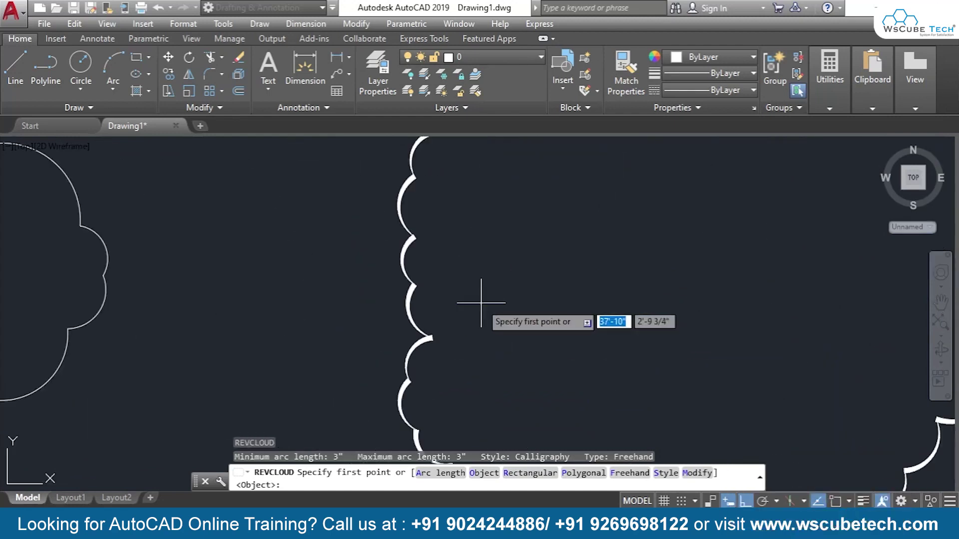
pyautogui.scroll(-4, 481, 302)
pyautogui.scroll(-1, 480, 304)
pyautogui.scroll(-2, 439, 302)
pyautogui.press('Escape')
pyautogui.hotkey('ctrl', 'a')
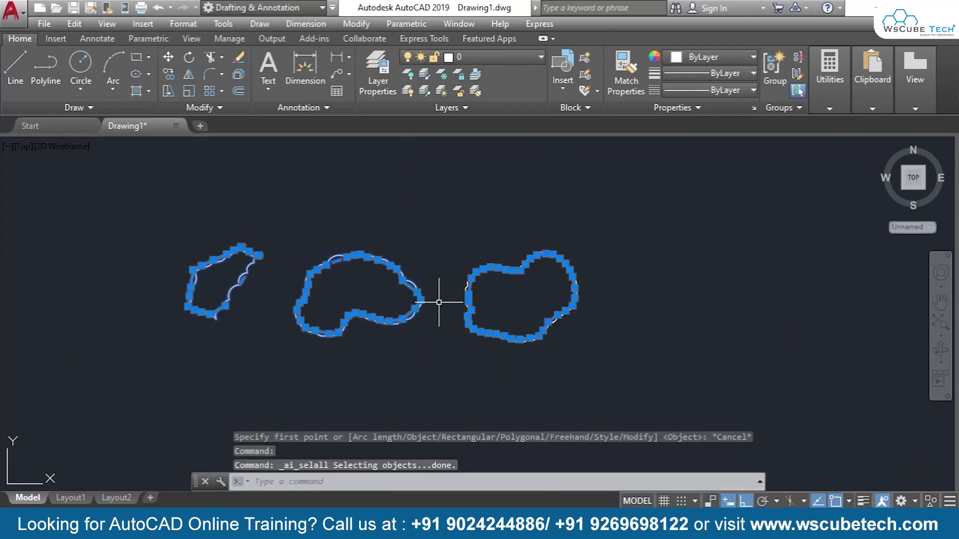
# Delete all three revision clouds and restart the REVCLOUD command
pyautogui.press('Delete')
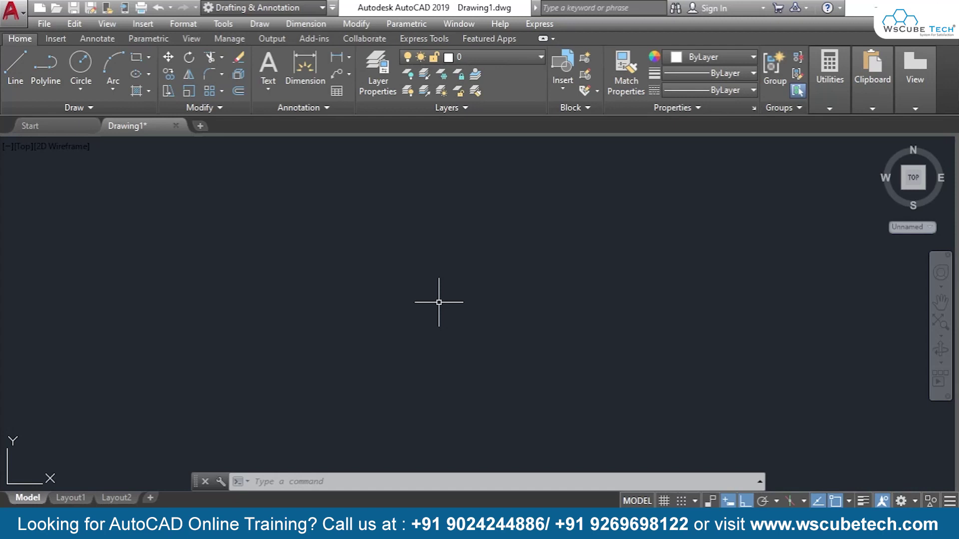
pyautogui.write('REV')
pyautogui.press('Down')
pyautogui.press('Return')
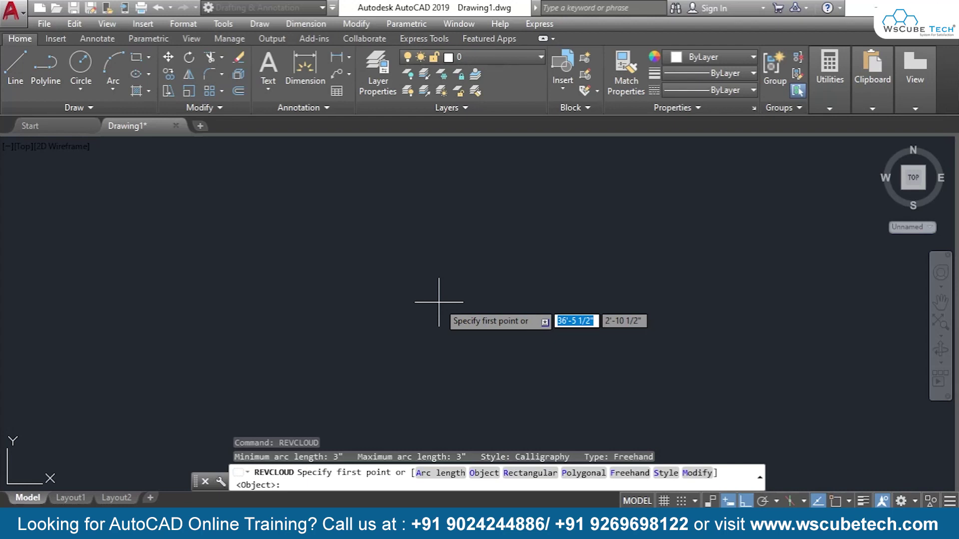
# Switch from AutoCAD to the Drawing Revcloud slide in the presentation
pyautogui.press('alt')
pyautogui.hotkey('alt', 'Tab')
pyautogui.press('Tab')
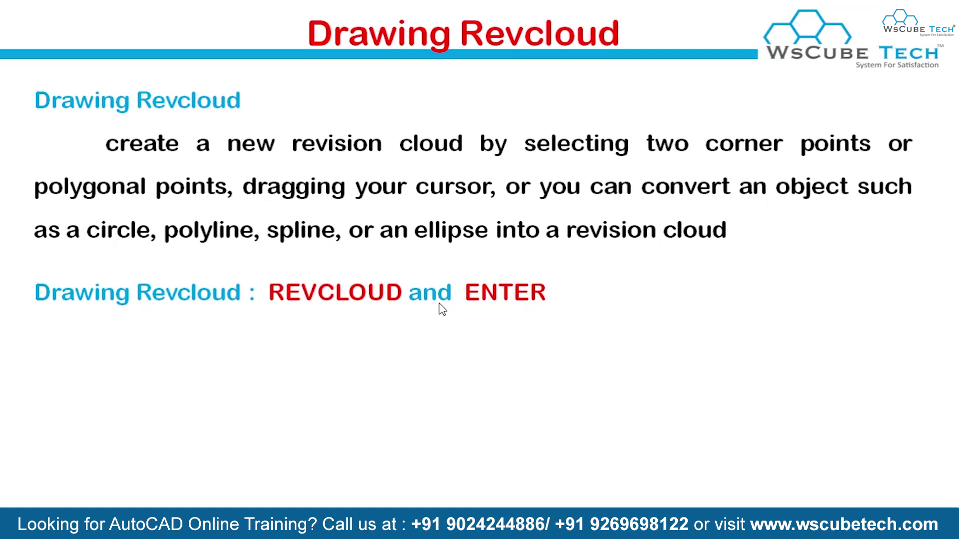
# Advance the slide show toward the closing Thank You slide
pyautogui.click(442, 310)
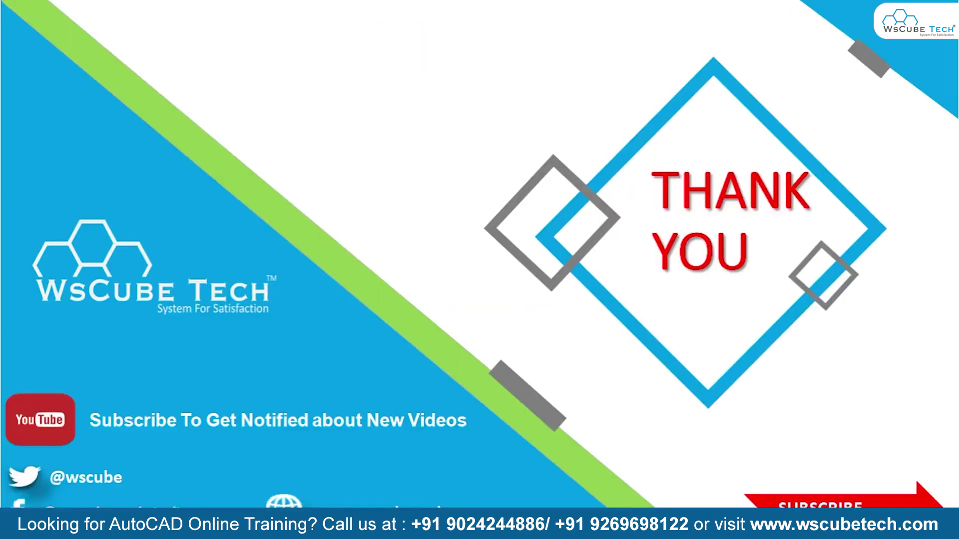